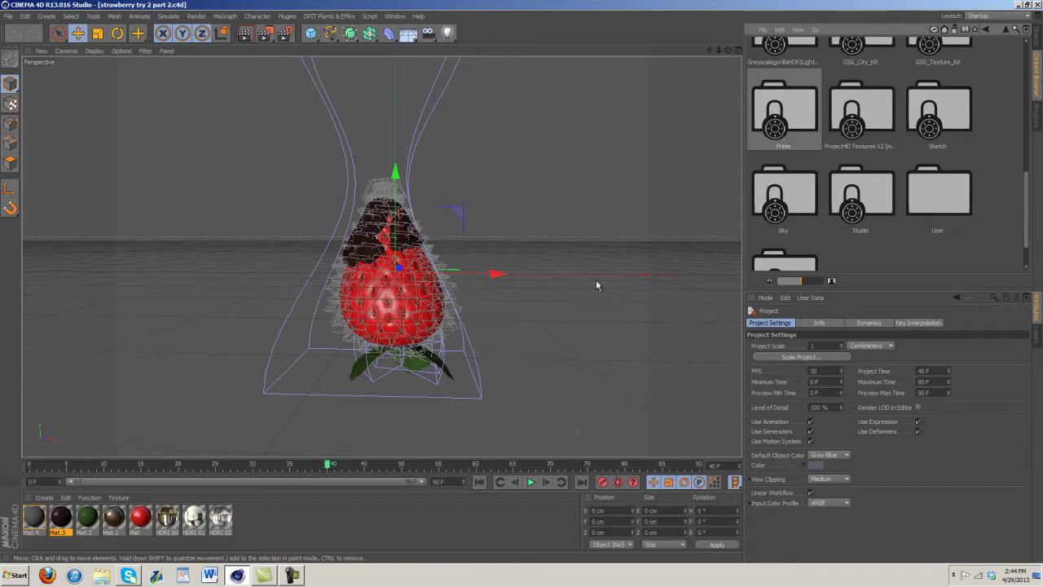
# - Switch to the strawberry try 2 part 2 tut.c4d document and start a viewport render
pyautogui.click(395, 16)
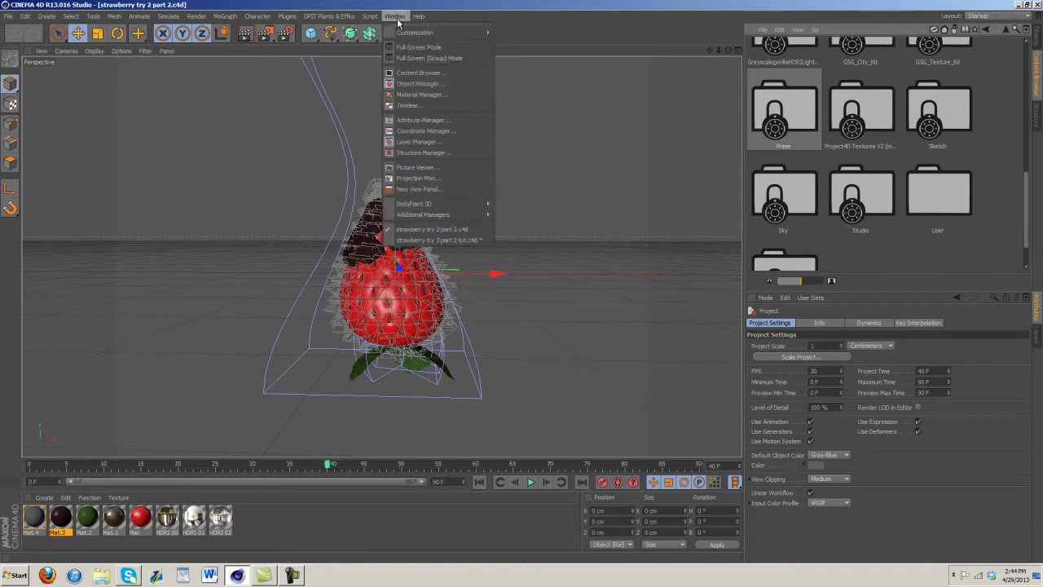
pyautogui.click(427, 241)
pyautogui.click(244, 34)
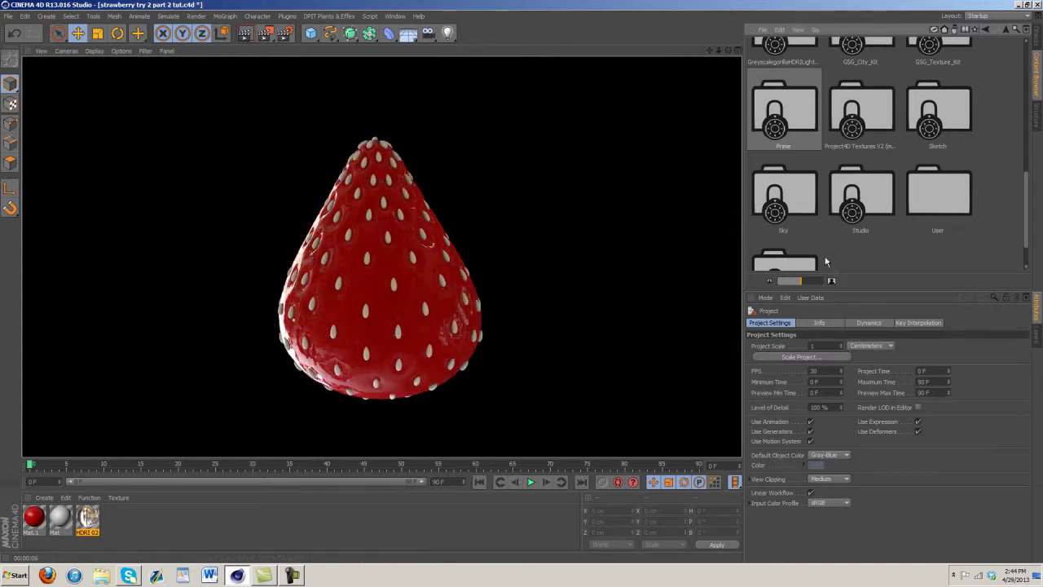
# - Add the HDRI 004 material from Prime > Materials to the Material Manager
pyautogui.doubleClick(787, 106)
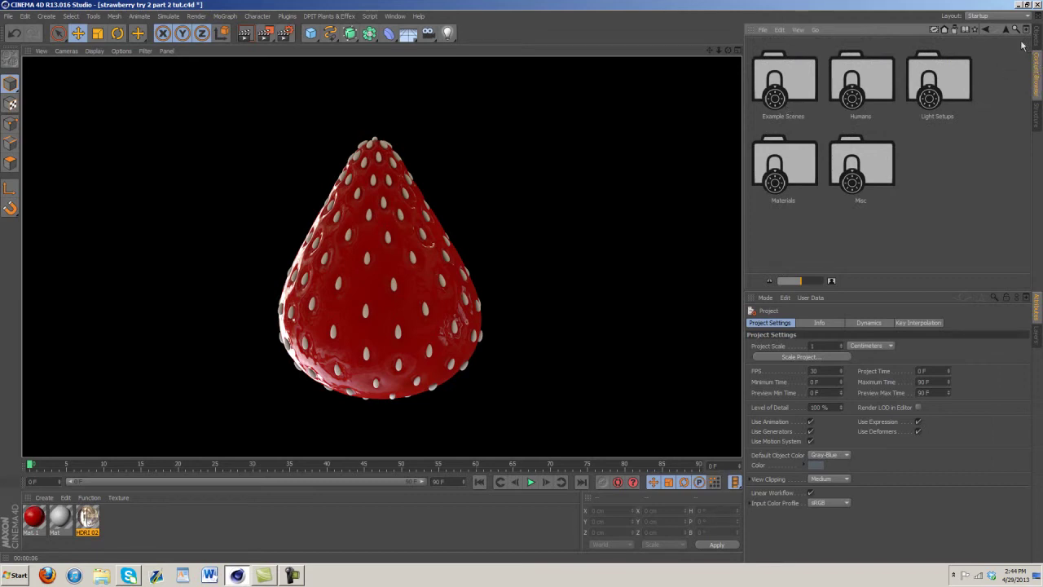
pyautogui.doubleClick(789, 167)
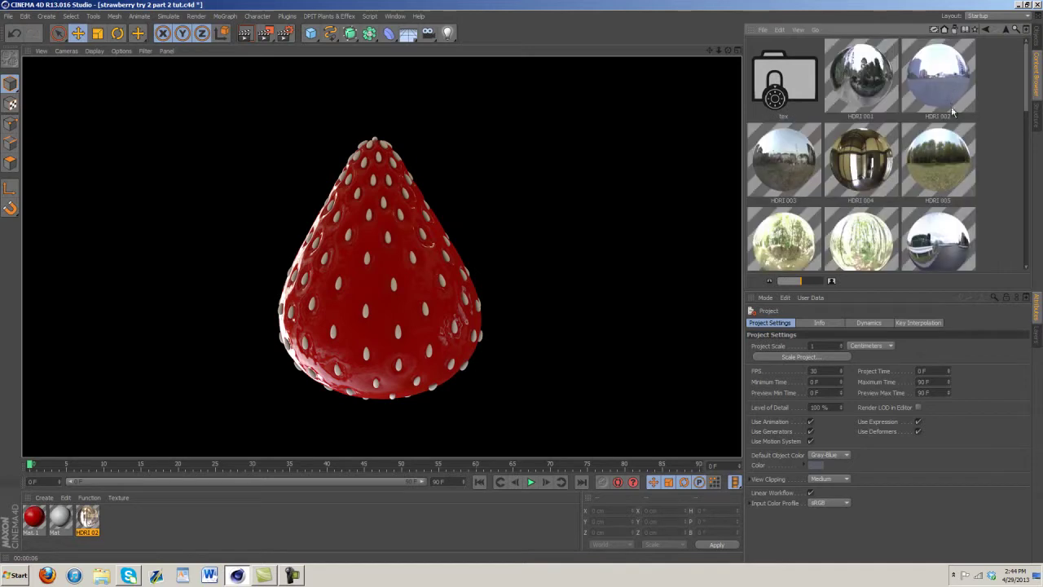
pyautogui.click(865, 170)
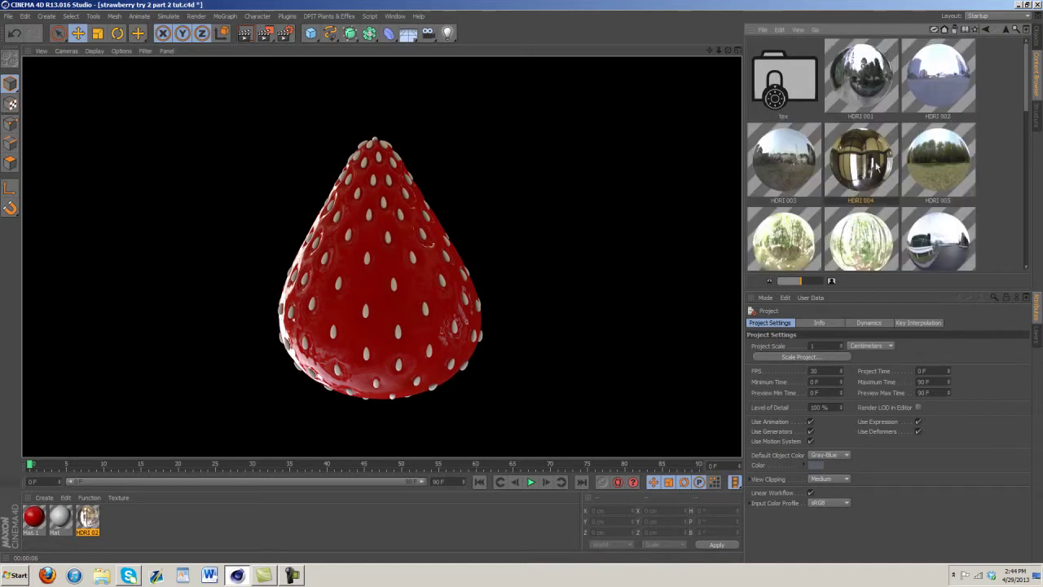
pyautogui.moveTo(875, 161); pyautogui.dragTo(166, 518)
# - Apply HDRI 004 as a texture on the Sky object
pyautogui.click(1036, 37)
pyautogui.moveTo(719, 137); pyautogui.dragTo(840, 44)
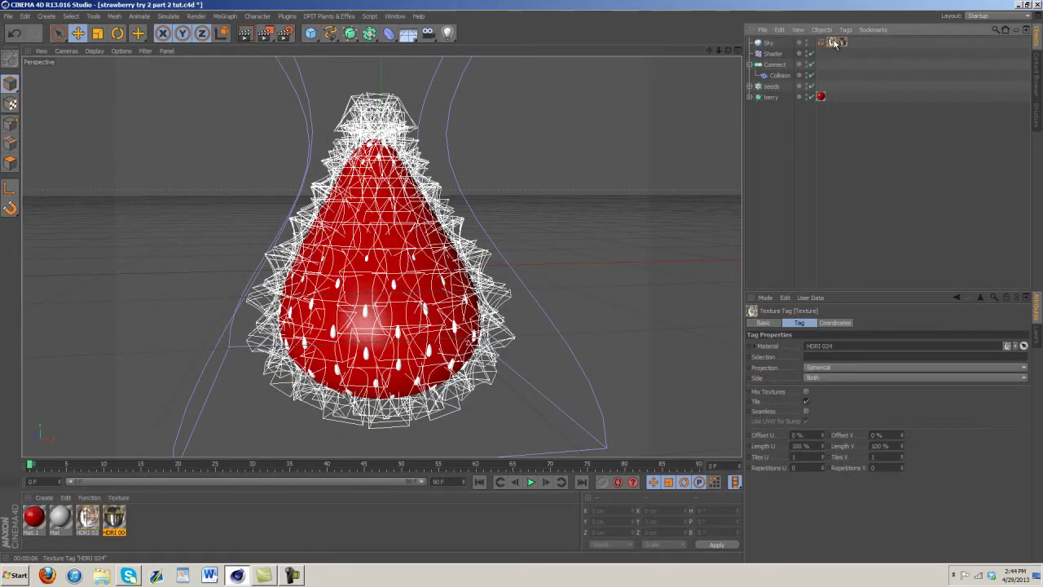
pyautogui.click(850, 131)
# - Render the view, cancel a trial Picture Viewer render, then re-render the viewport
pyautogui.click(244, 33)
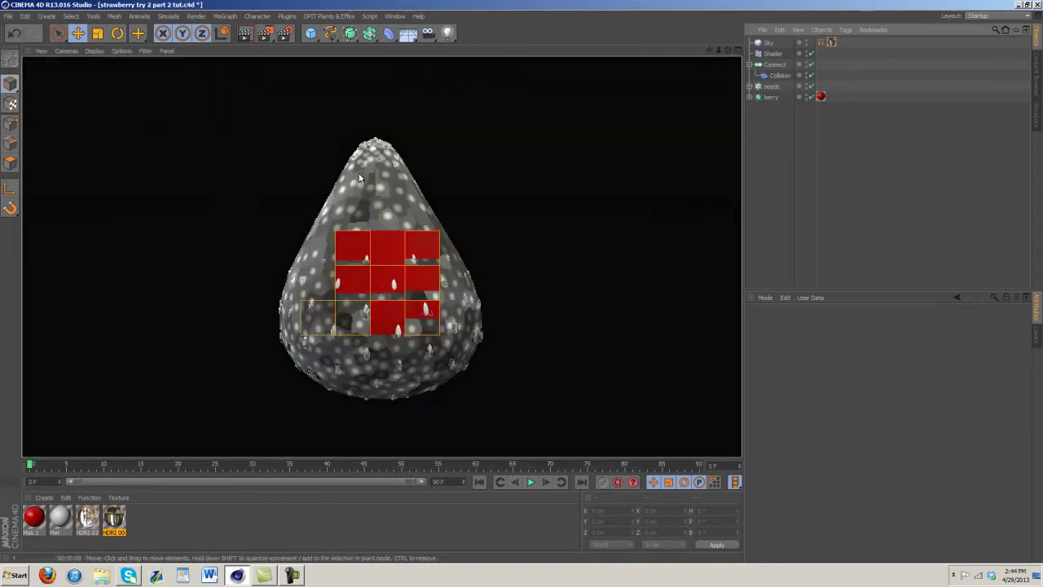
pyautogui.click(521, 286)
pyautogui.click(265, 33)
pyautogui.click(633, 7)
pyautogui.click(554, 319)
pyautogui.click(243, 34)
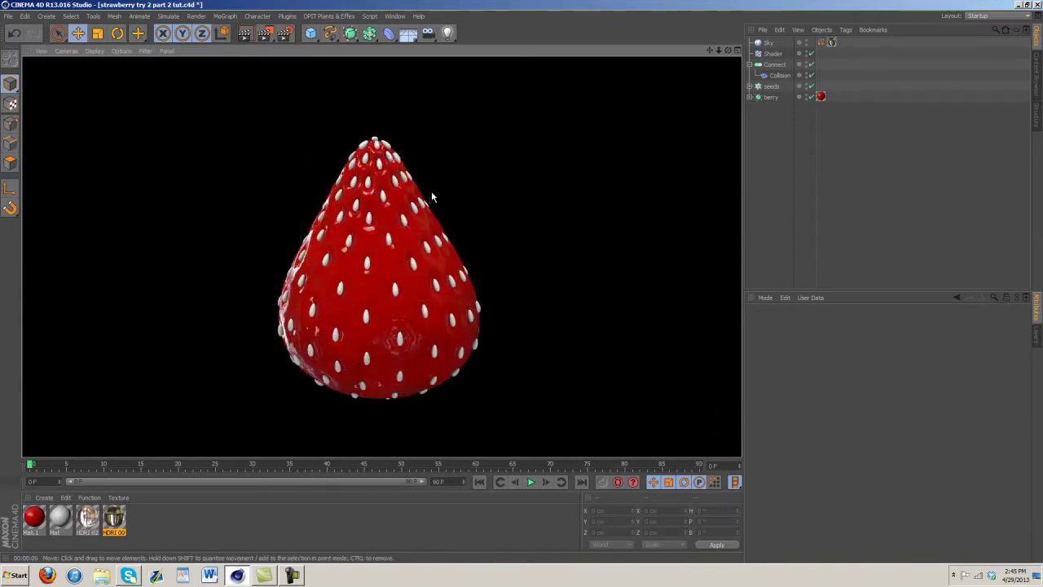
# - Change Mat.1's colour to a darker red, 145, 44, 44
pyautogui.doubleClick(34, 517)
pyautogui.click(198, 188)
pyautogui.click(282, 118)
pyautogui.click(287, 110)
pyautogui.moveTo(284, 111)
pyautogui.mouseDown()
pyautogui.moveTo(284, 100)
pyautogui.moveTo(271, 105)
pyautogui.mouseUp()
pyautogui.click(269, 166)
# - Lower Mat.1's specular falloff, narrow highlight width to 15%, and re-render
pyautogui.click(182, 227)
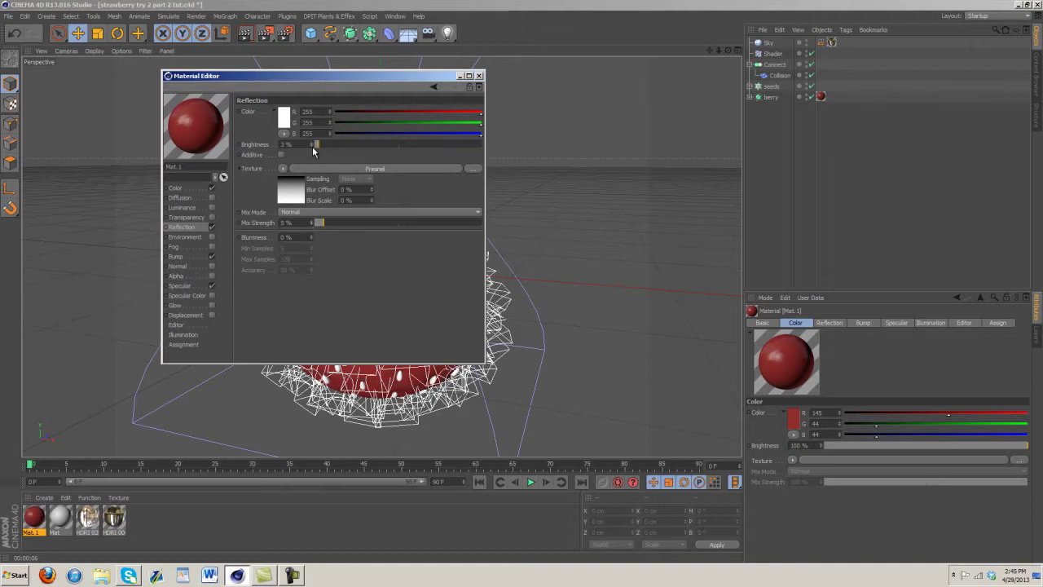
pyautogui.click(189, 291)
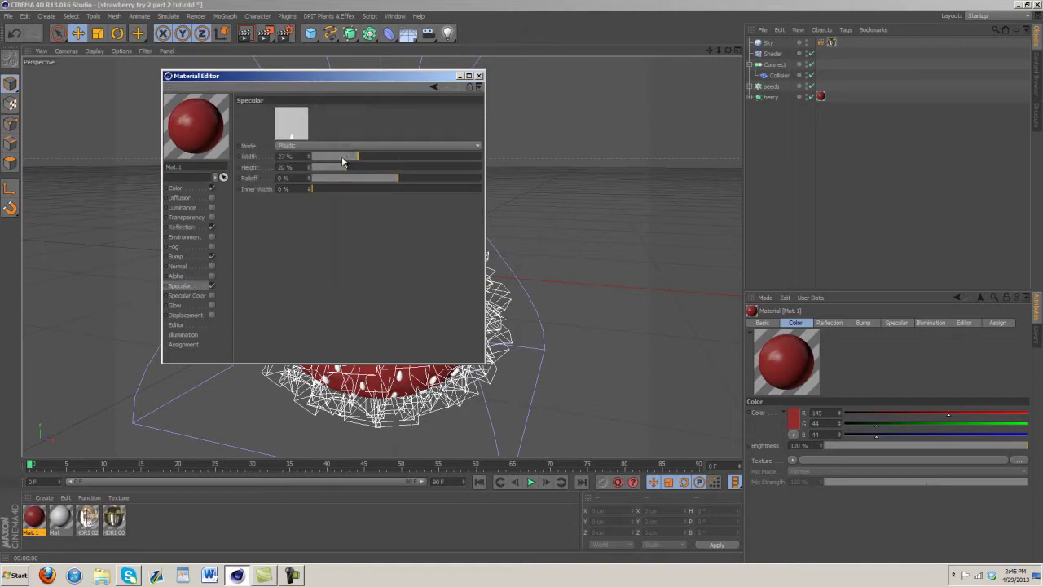
pyautogui.moveTo(349, 178); pyautogui.dragTo(394, 180)
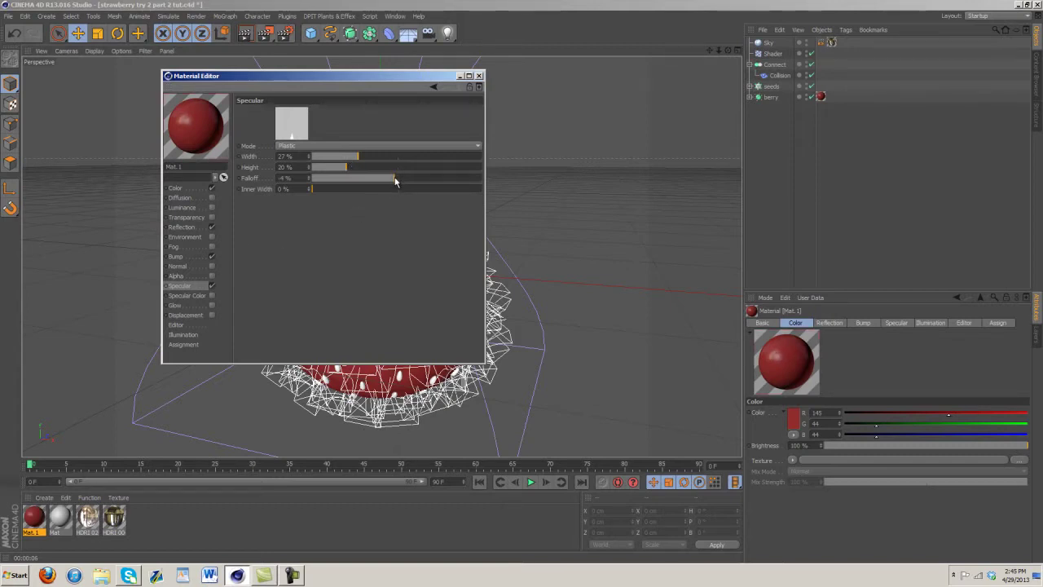
pyautogui.moveTo(356, 156); pyautogui.dragTo(339, 157)
pyautogui.click(350, 167)
pyautogui.click(193, 257)
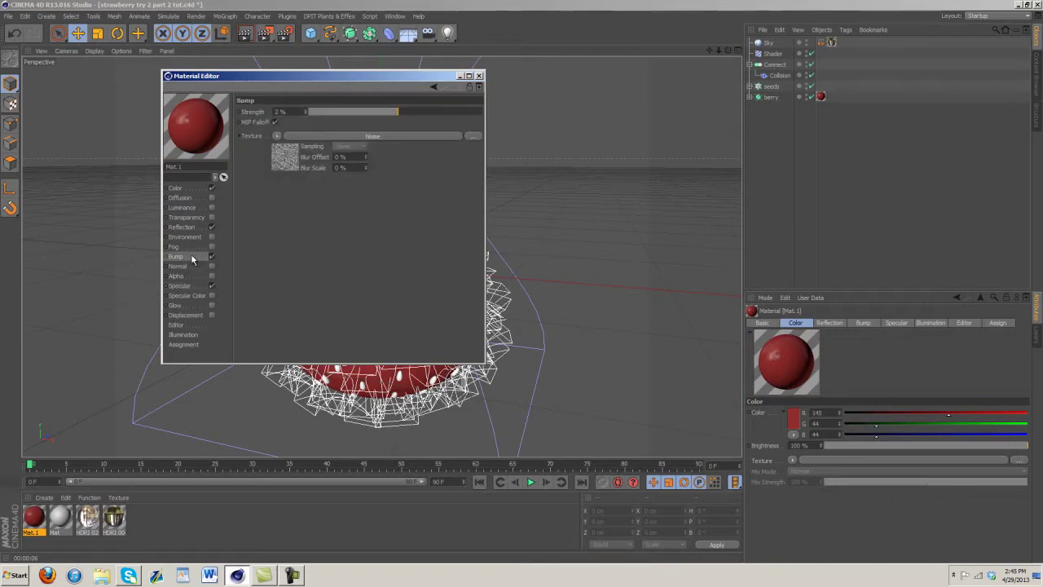
pyautogui.click(478, 75)
pyautogui.click(244, 34)
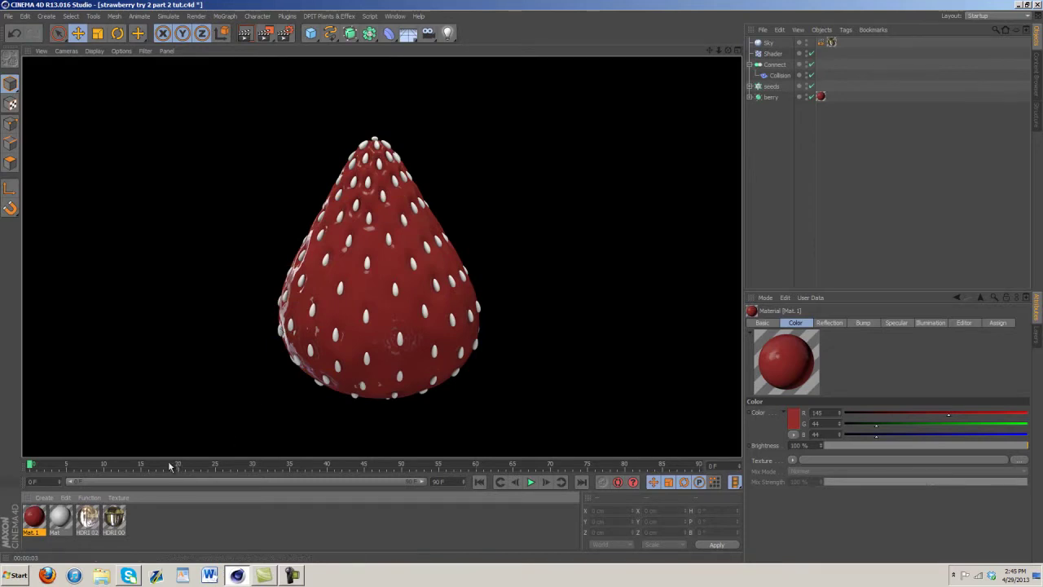
# - Brighten Mat.1 to 197, 56, 56, then saturated red 210, 33, 33, and re-render
pyautogui.doubleClick(35, 522)
pyautogui.click(287, 118)
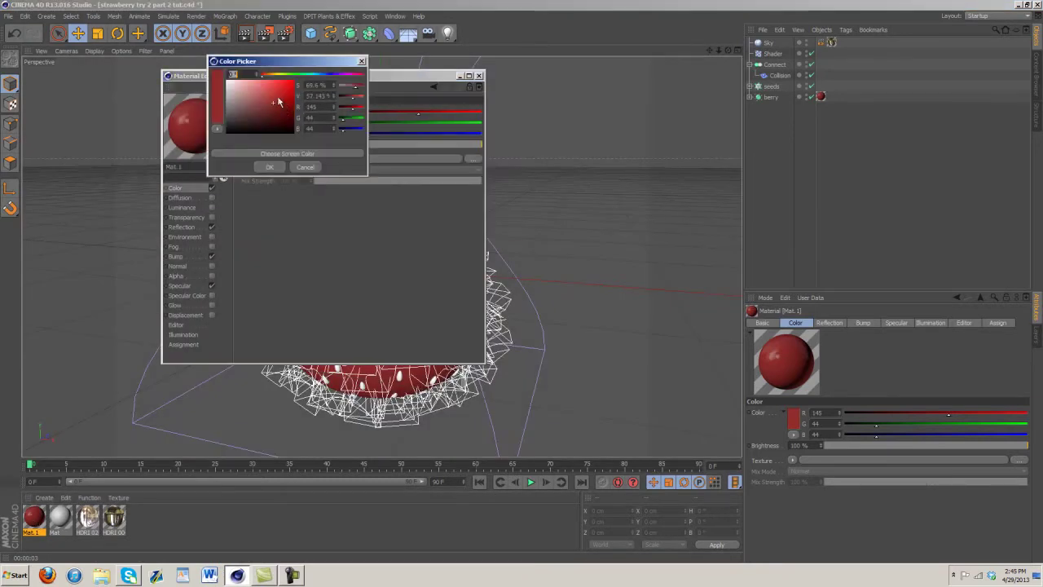
pyautogui.click(277, 97)
pyautogui.click(276, 166)
pyautogui.click(287, 119)
pyautogui.click(282, 93)
pyautogui.click(267, 166)
pyautogui.click(478, 76)
pyautogui.click(247, 33)
# - Review the red Mat's colour, reflection, bump and specular in strawberry try 2 part 2.c4d
pyautogui.click(403, 16)
pyautogui.click(446, 229)
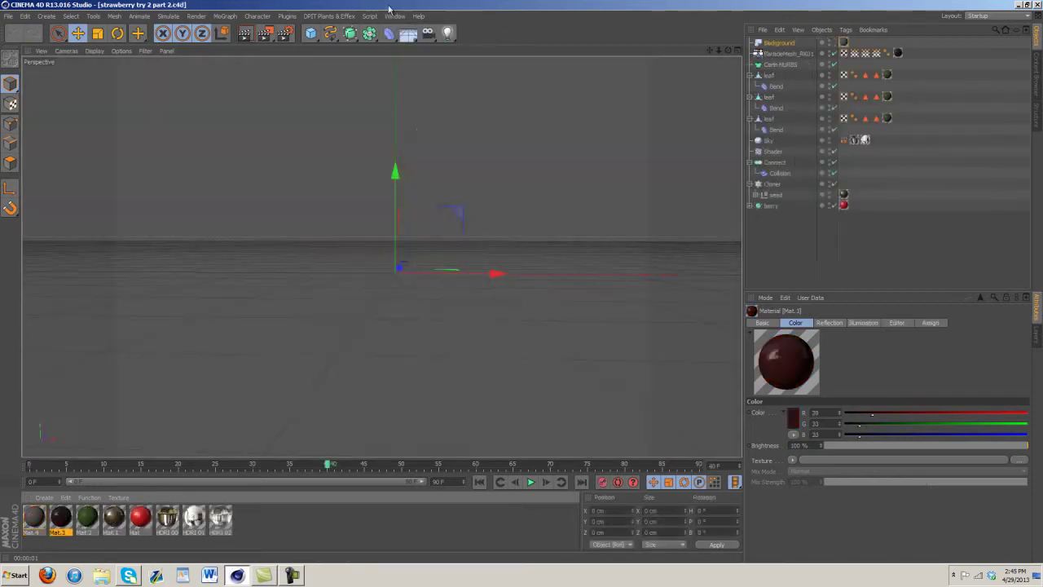
pyautogui.doubleClick(139, 526)
pyautogui.click(287, 124)
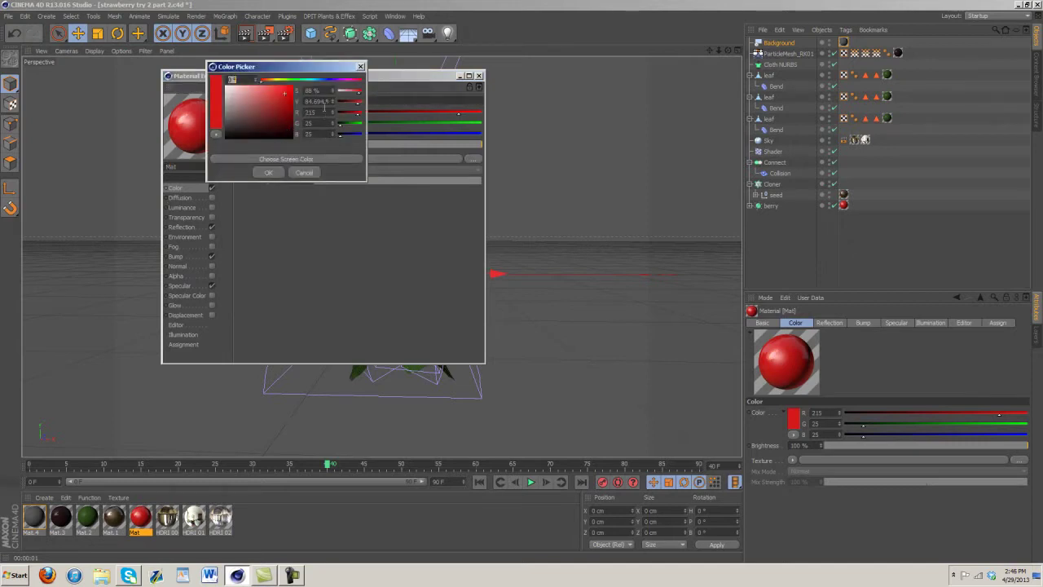
pyautogui.click(269, 173)
pyautogui.click(189, 230)
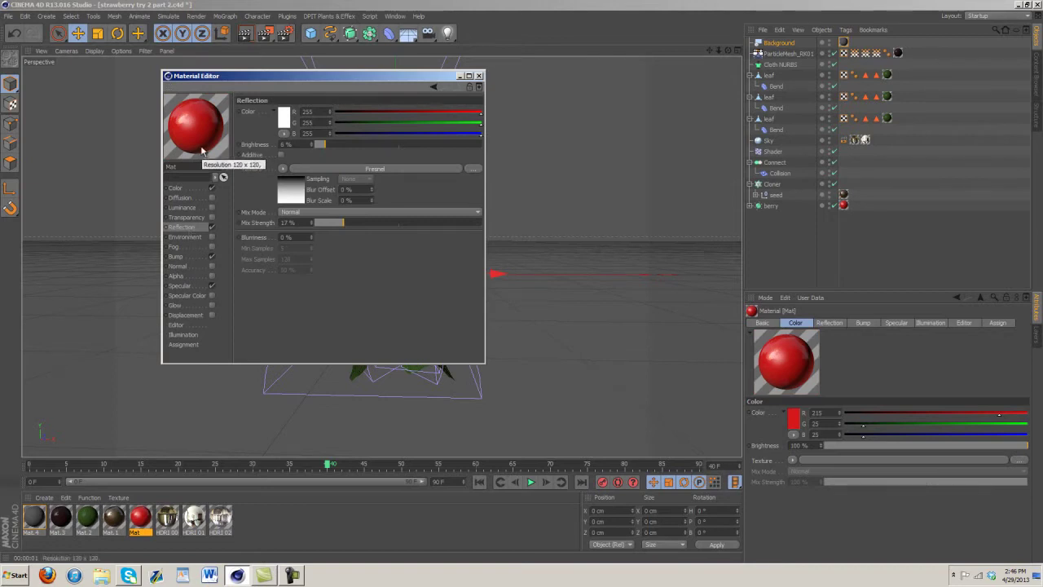
pyautogui.click(182, 255)
pyautogui.click(180, 286)
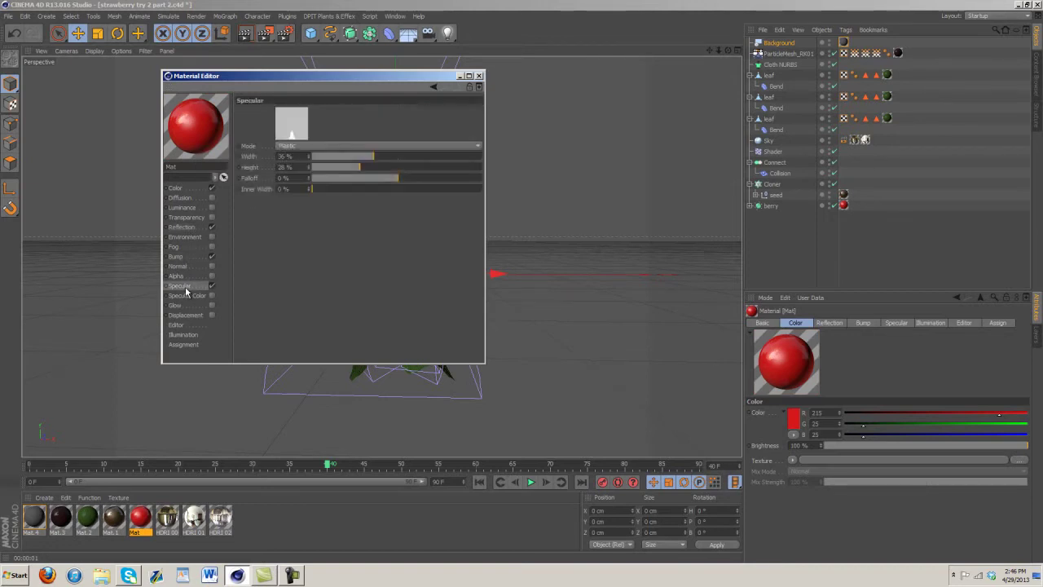
pyautogui.click(478, 76)
pyautogui.click(395, 17)
pyautogui.click(412, 239)
# - Recolour Mat.1 to vivid red 213, 25, 25
pyautogui.doubleClick(37, 516)
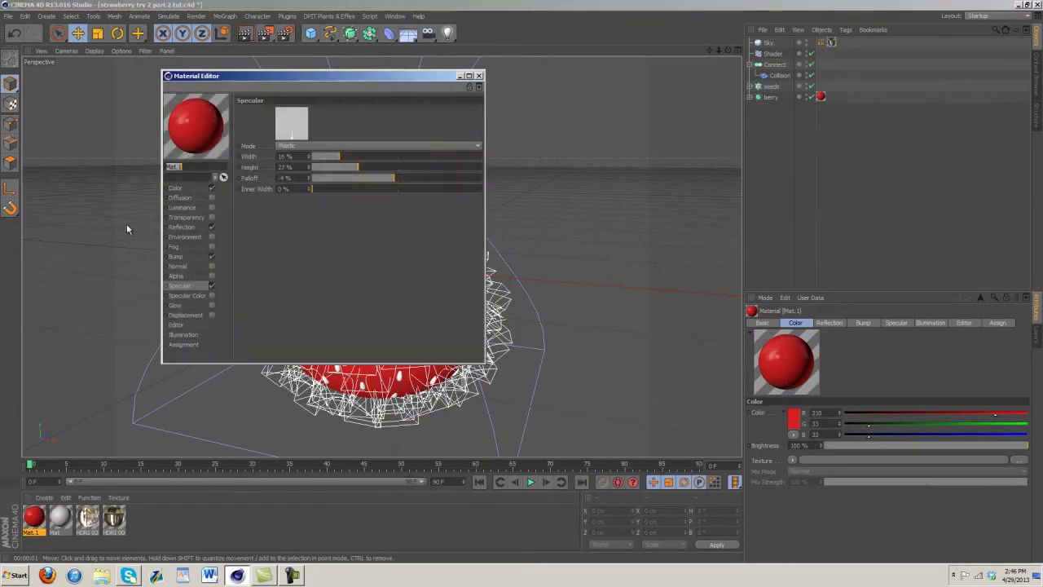
pyautogui.click(175, 188)
pyautogui.click(284, 118)
pyautogui.moveTo(286, 98)
pyautogui.mouseDown()
pyautogui.moveTo(274, 88)
pyautogui.moveTo(284, 94)
pyautogui.mouseUp()
pyautogui.click(275, 167)
# - Raise Mat.1's reflection mix strength to 17% and re-render the strawberry
pyautogui.click(183, 227)
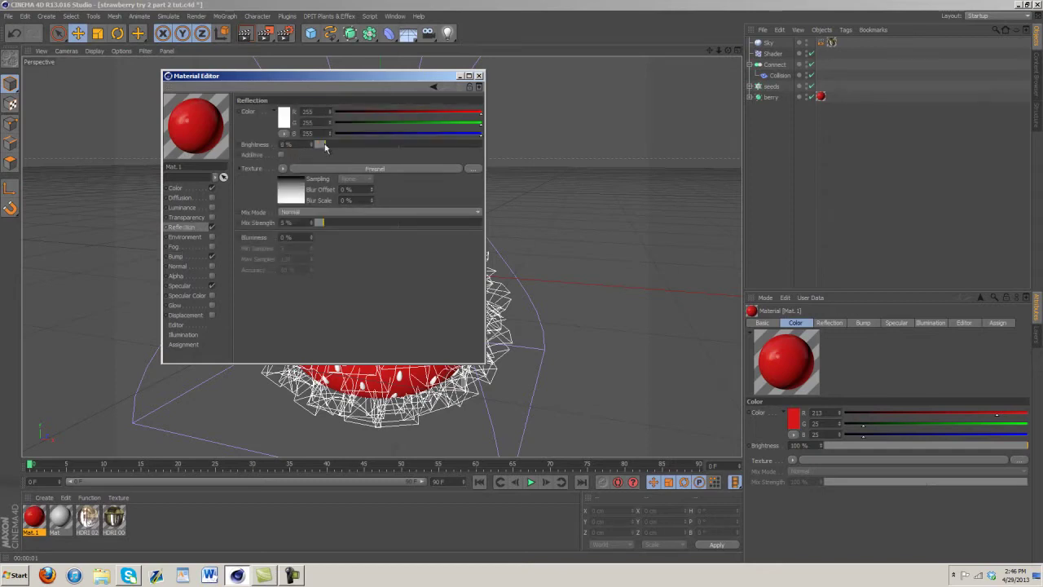
pyautogui.click(343, 225)
pyautogui.click(479, 75)
pyautogui.click(244, 36)
# - Set the Mat material's base colour to light grey
pyautogui.doubleClick(59, 519)
pyautogui.moveTo(302, 74); pyautogui.dragTo(725, 116)
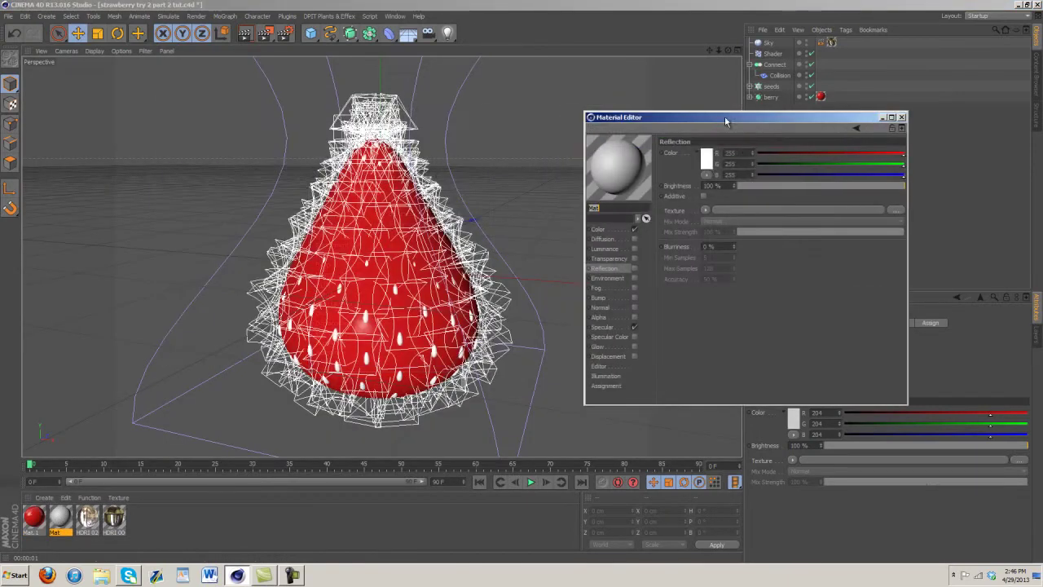
pyautogui.click(706, 162)
pyautogui.click(635, 156)
pyautogui.moveTo(624, 157); pyautogui.dragTo(629, 139)
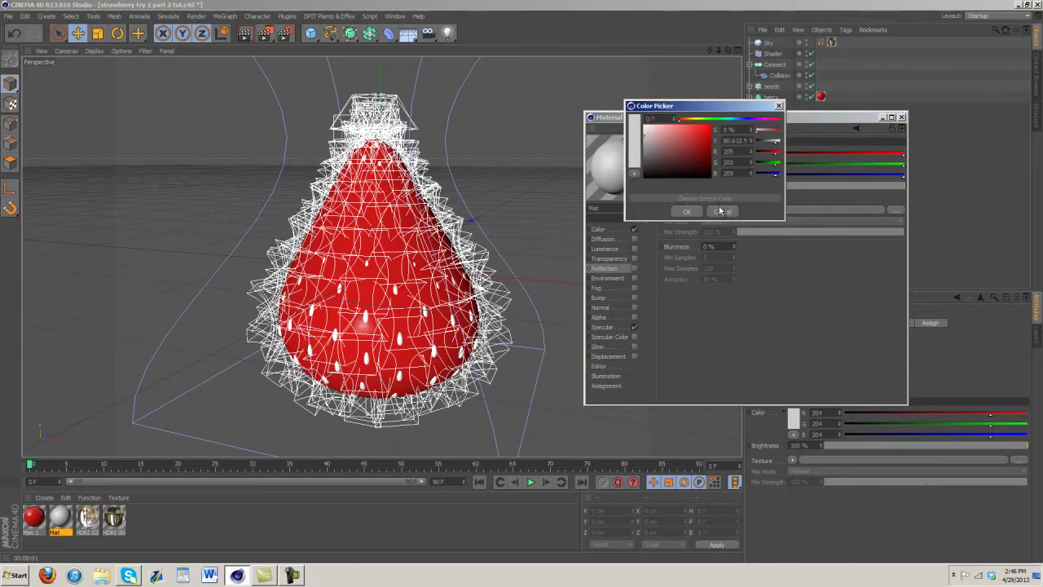
pyautogui.click(722, 211)
# - Load a Gradient shader into Mat's colour with an olive green left knot
pyautogui.click(715, 201)
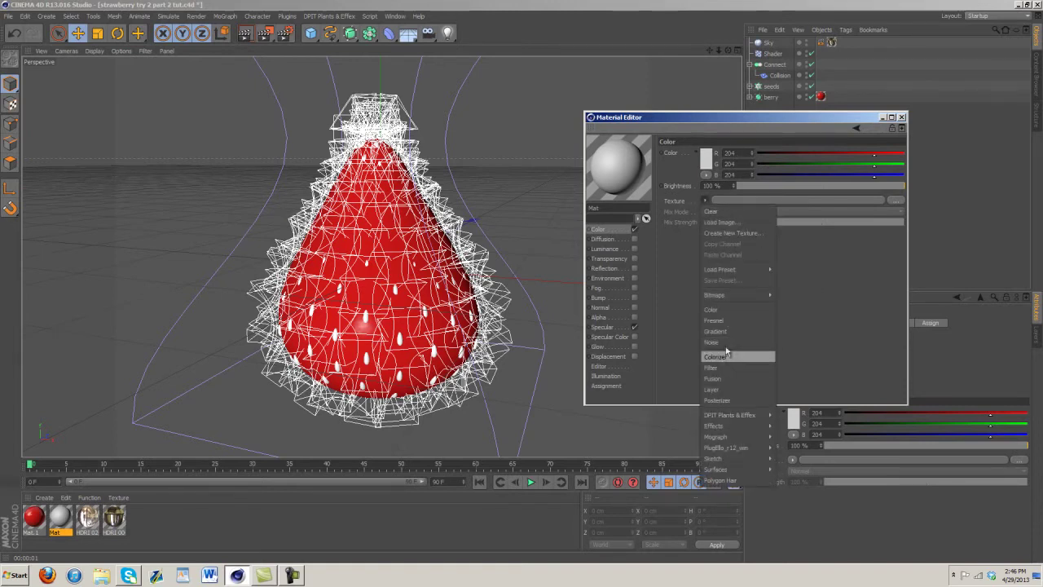
pyautogui.click(715, 330)
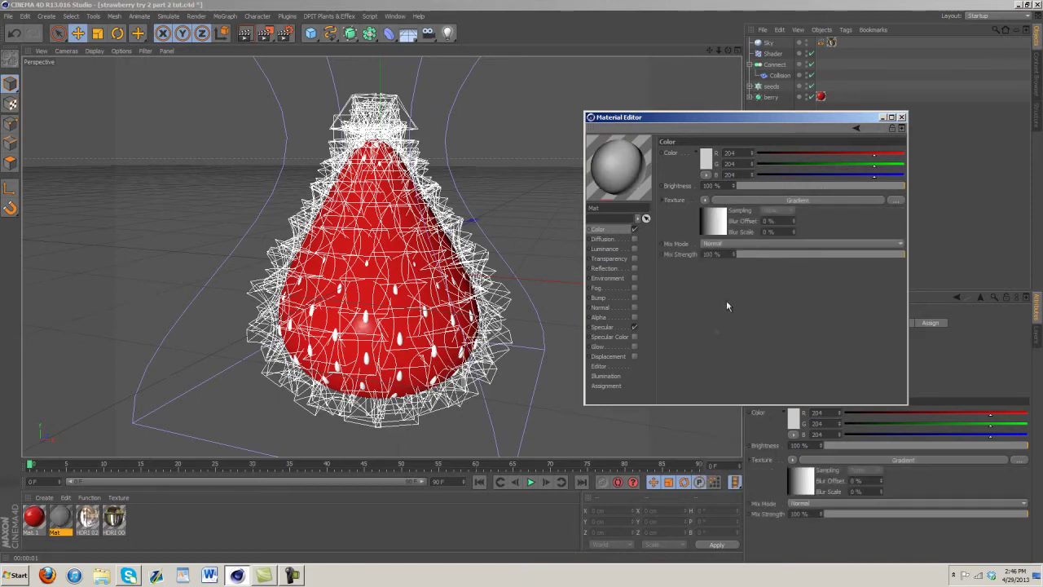
pyautogui.click(722, 235)
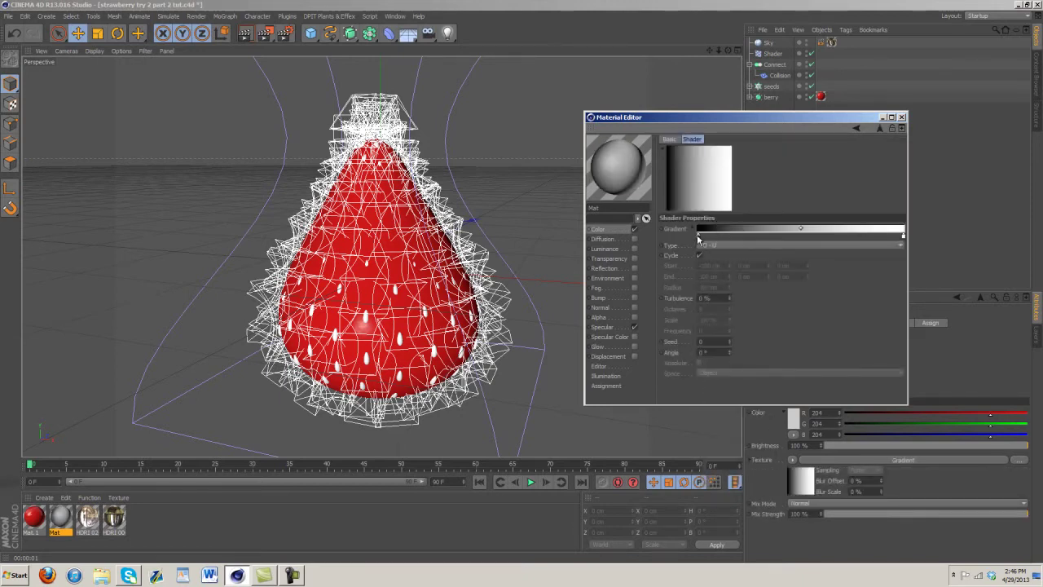
pyautogui.doubleClick(698, 235)
pyautogui.moveTo(670, 213); pyautogui.dragTo(660, 221)
pyautogui.click(679, 288)
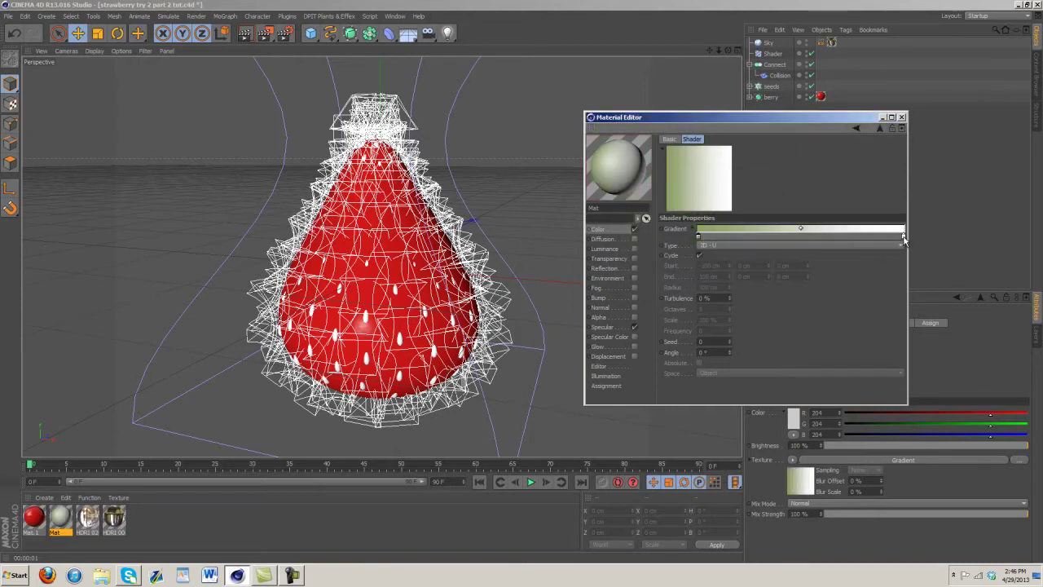
# - Set the gradient's right knot to dusty red and enable reflection at 18% brightness
pyautogui.doubleClick(903, 236)
pyautogui.moveTo(890, 235)
pyautogui.mouseDown()
pyautogui.moveTo(859, 225)
pyautogui.moveTo(890, 198)
pyautogui.moveTo(874, 234)
pyautogui.mouseUp()
pyautogui.click(888, 287)
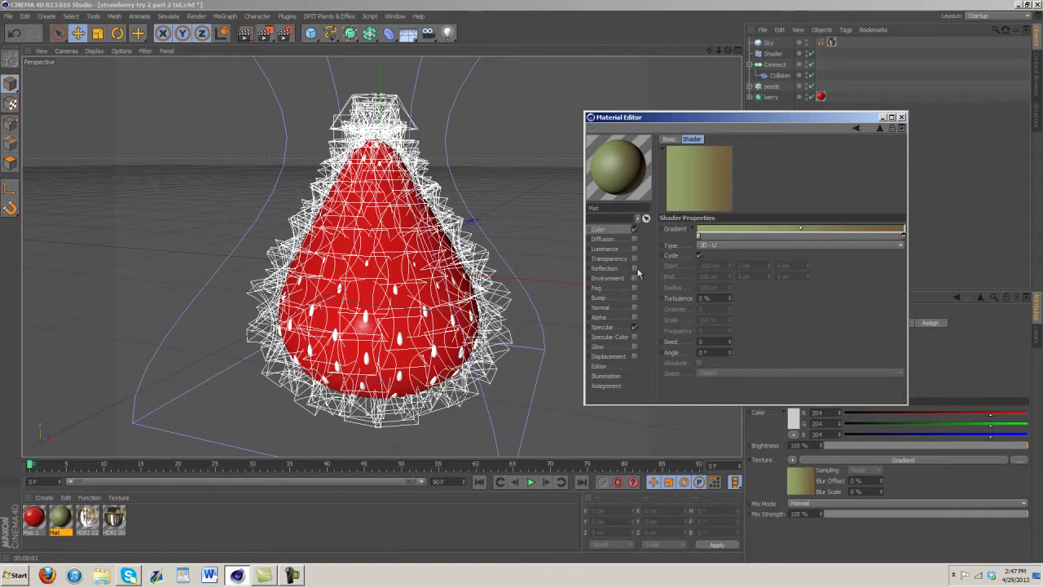
pyautogui.click(634, 268)
pyautogui.click(766, 186)
pyautogui.click(634, 298)
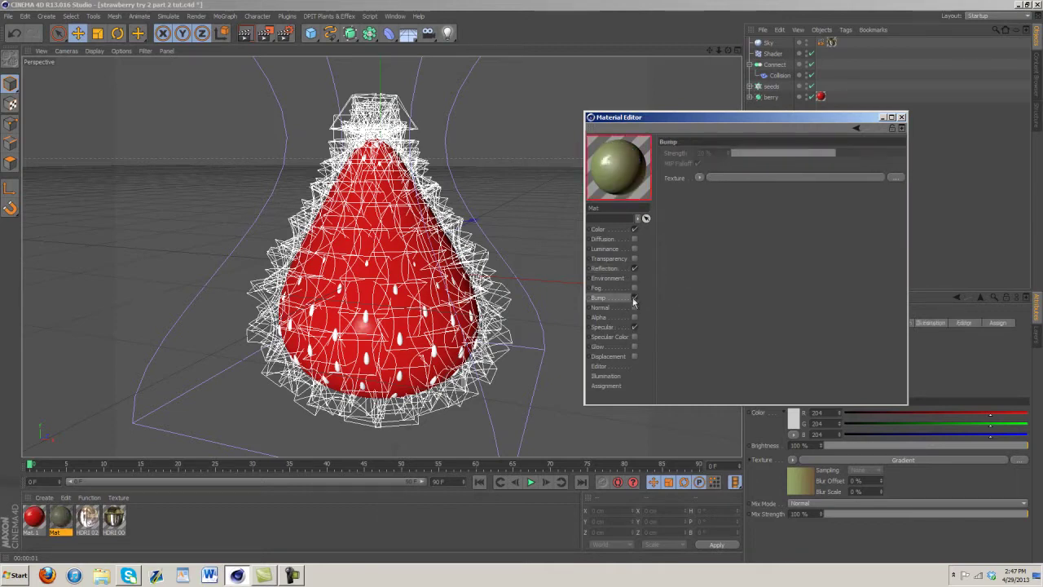
pyautogui.click(700, 178)
pyautogui.click(651, 256)
pyautogui.click(635, 298)
pyautogui.moveTo(625, 171); pyautogui.dragTo(771, 90)
pyautogui.click(617, 338)
pyautogui.click(621, 328)
# - Close the seed material and inspect Mat.1's colour gradient in strawberry try 2 part 2.c4d
pyautogui.click(901, 118)
pyautogui.click(395, 16)
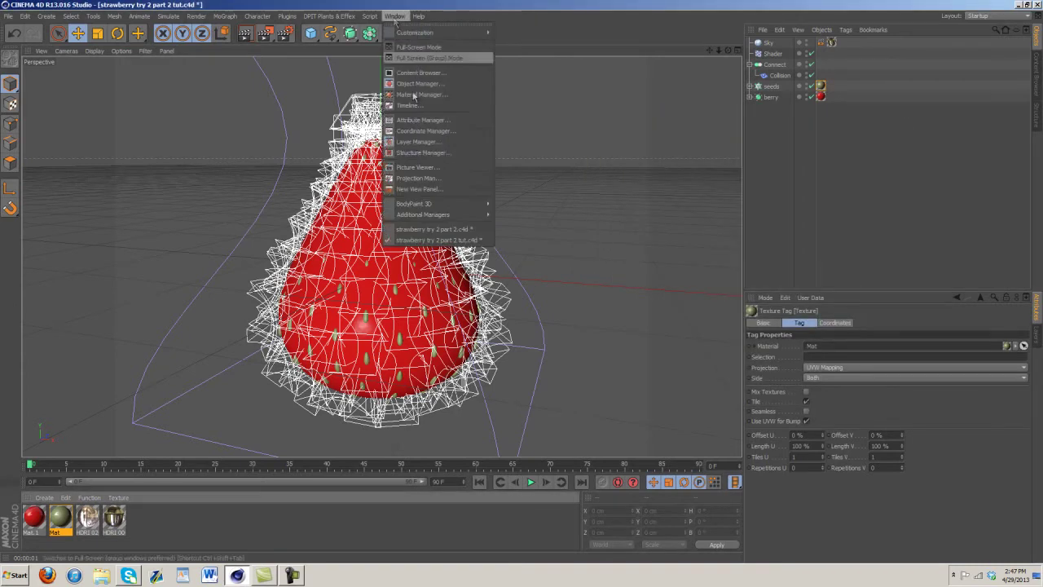
pyautogui.click(432, 229)
pyautogui.doubleClick(113, 517)
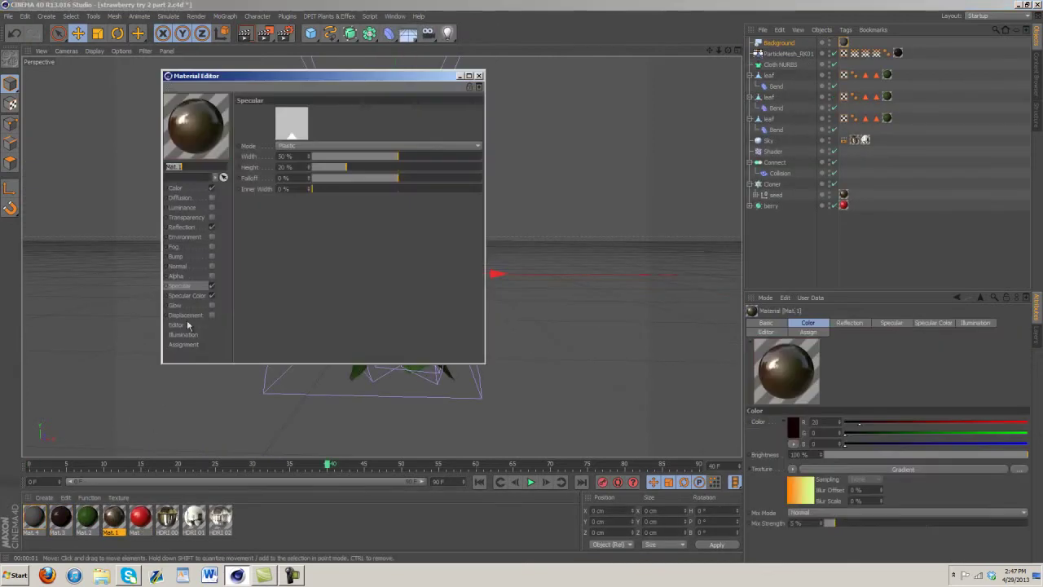
pyautogui.click(187, 188)
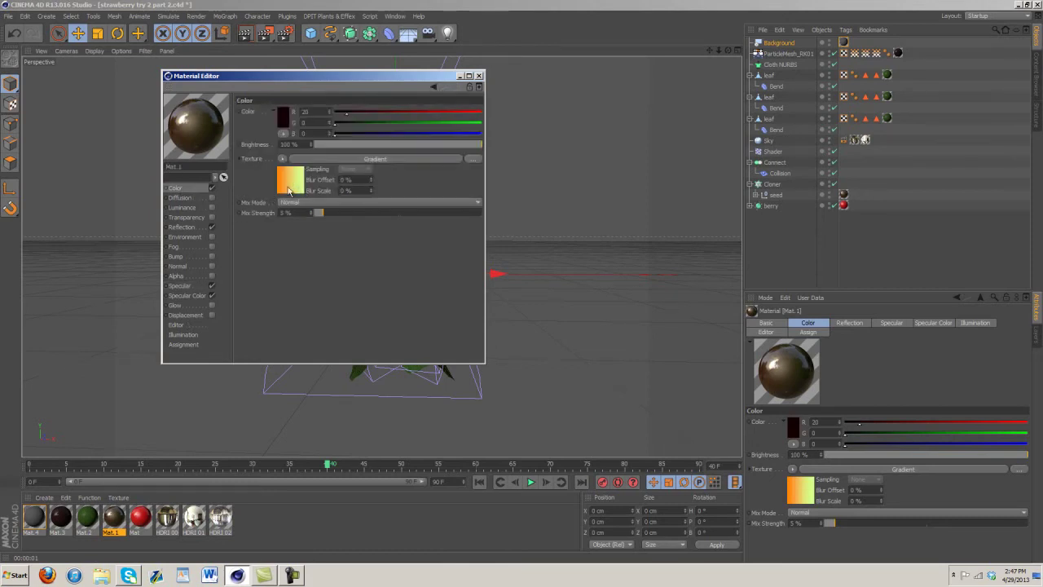
pyautogui.click(479, 75)
pyautogui.click(394, 16)
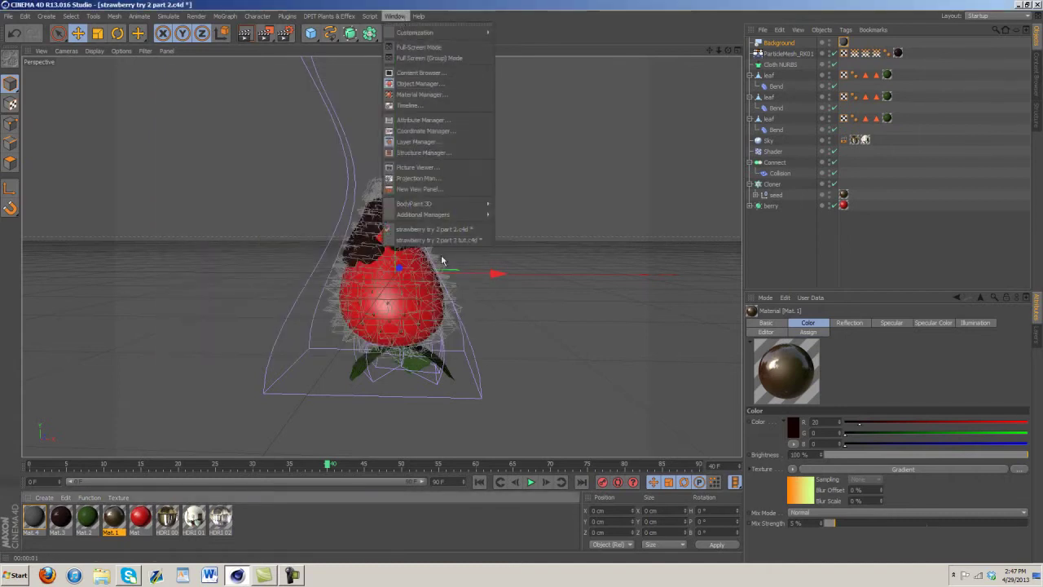
pyautogui.click(432, 239)
# - Set the Mat material's base colour to dark brown 28, 24, 21
pyautogui.doubleClick(60, 519)
pyautogui.click(280, 123)
pyautogui.click(221, 128)
pyautogui.moveTo(251, 80); pyautogui.dragTo(258, 79)
pyautogui.moveTo(235, 135); pyautogui.dragTo(232, 136)
pyautogui.click(258, 172)
# - Make the gradient's right knot orange, cut mix strength to 8%, and render a preview
pyautogui.click(290, 189)
pyautogui.doubleClick(481, 196)
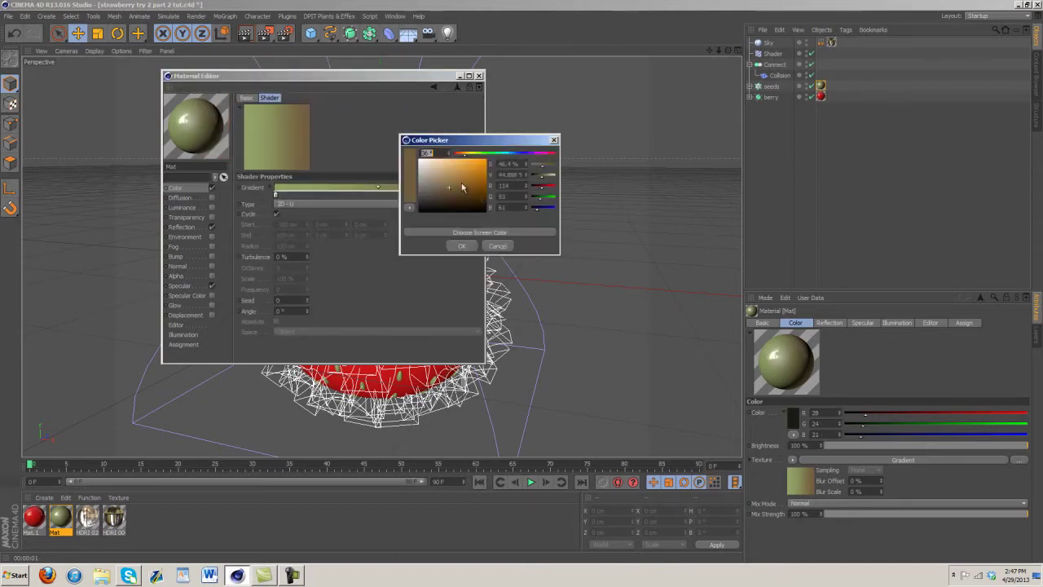
pyautogui.moveTo(462, 187); pyautogui.dragTo(470, 172)
pyautogui.click(467, 245)
pyautogui.click(174, 187)
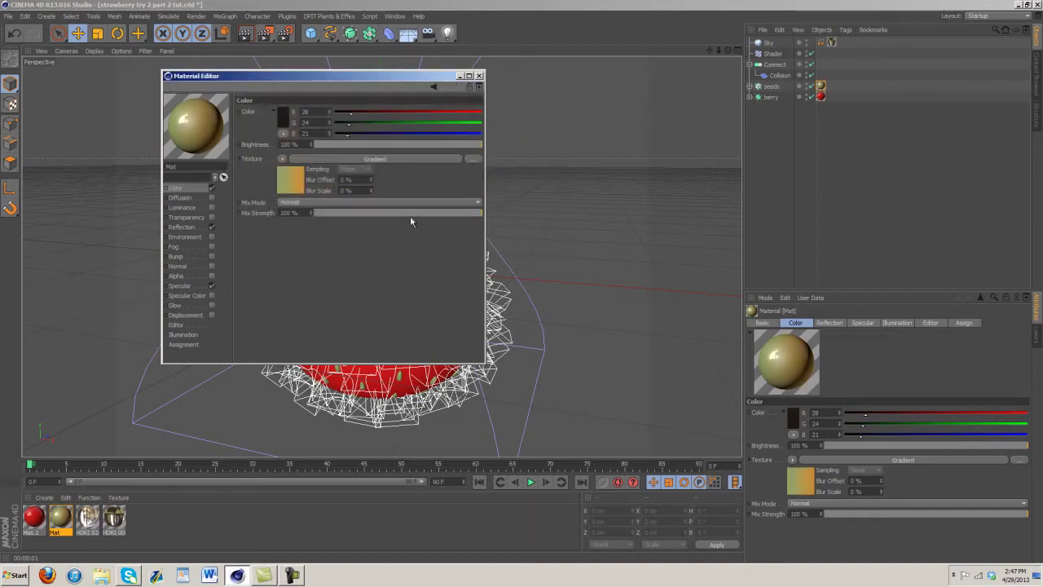
pyautogui.moveTo(338, 216); pyautogui.dragTo(327, 218)
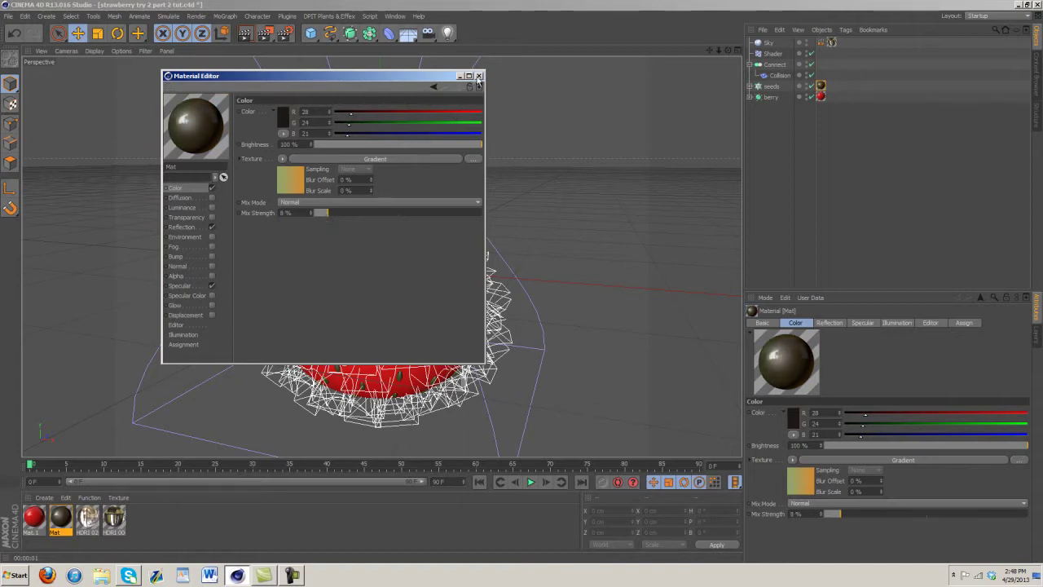
pyautogui.click(246, 36)
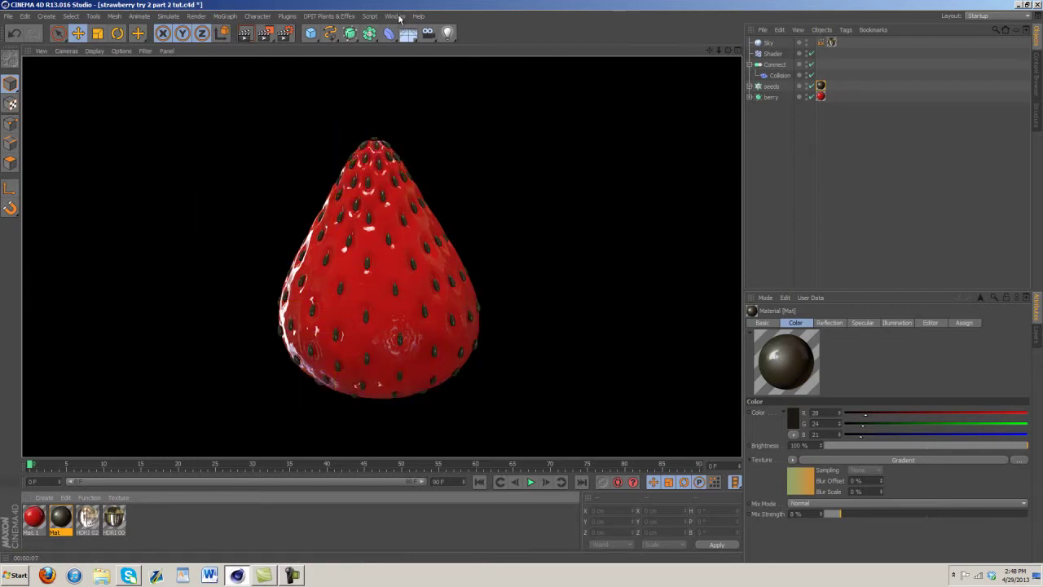
# - Review Mat.1's reflection and specular colour settings in strawberry try 2 part 2.c4d
pyautogui.click(394, 16)
pyautogui.click(440, 239)
pyautogui.click(394, 17)
pyautogui.click(440, 230)
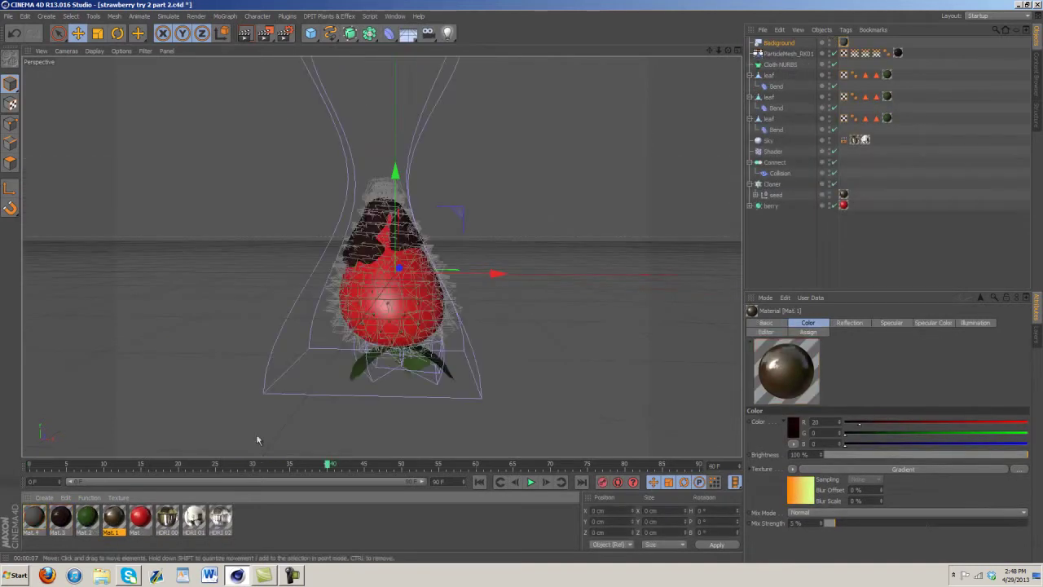
pyautogui.doubleClick(113, 520)
pyautogui.click(186, 226)
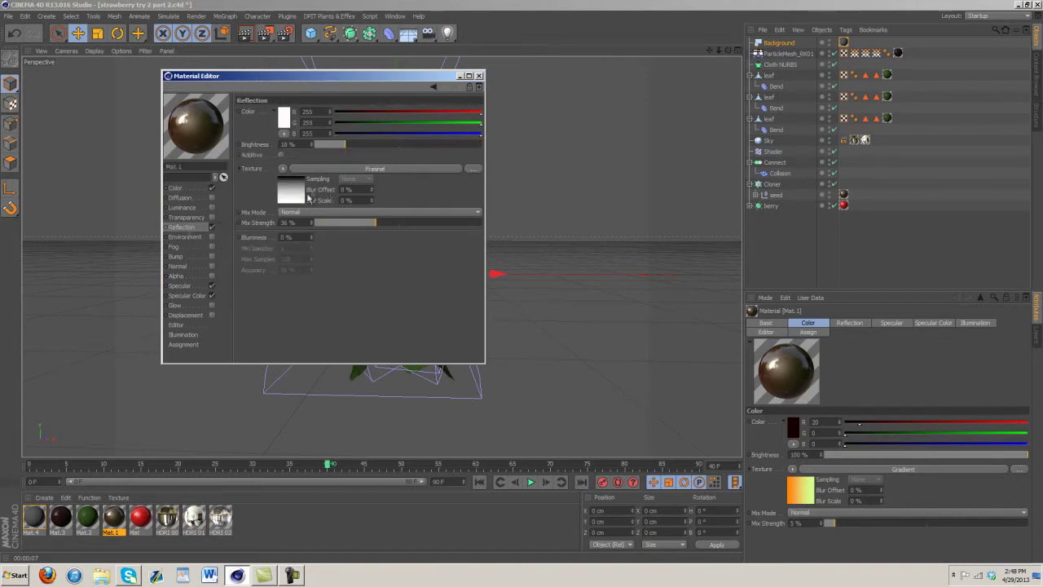
pyautogui.click(180, 285)
pyautogui.click(181, 296)
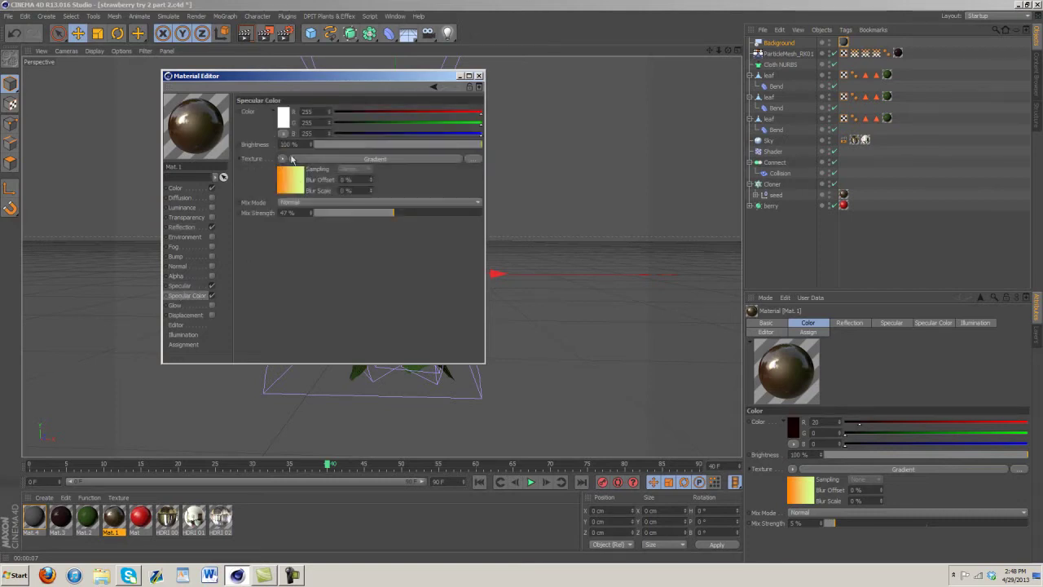
pyautogui.click(478, 75)
pyautogui.click(395, 15)
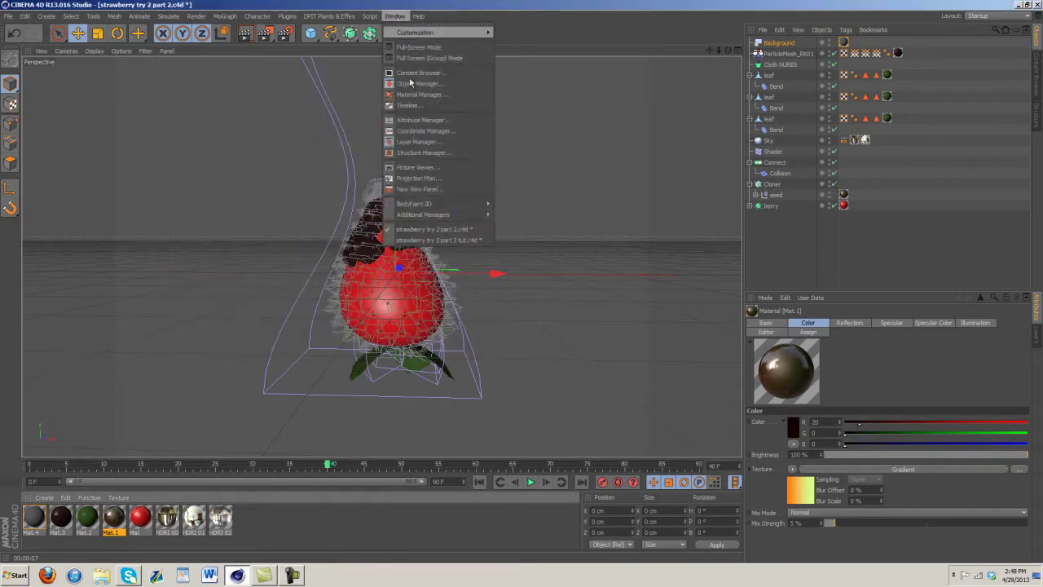
# - In the tut document, give Mat's specular colour a Gradient texture at 45% mix
pyautogui.click(411, 240)
pyautogui.doubleClick(72, 514)
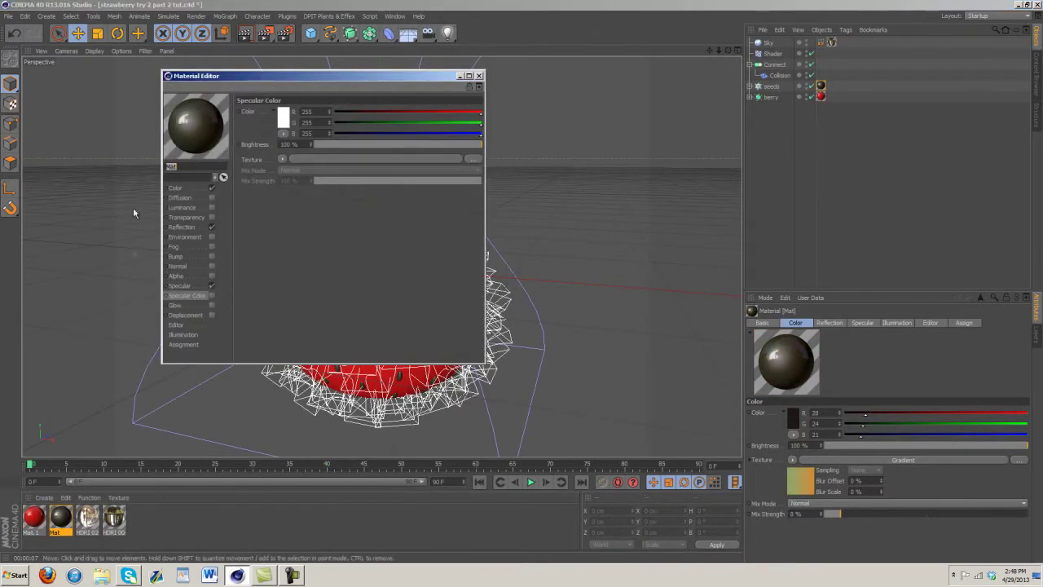
pyautogui.click(175, 188)
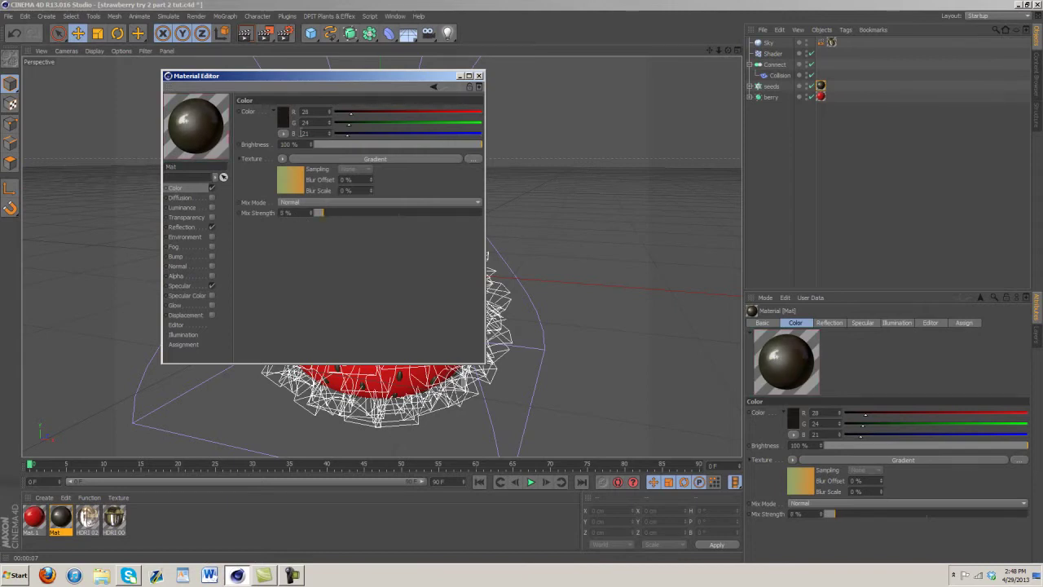
pyautogui.click(283, 159)
pyautogui.click(229, 287)
pyautogui.click(184, 296)
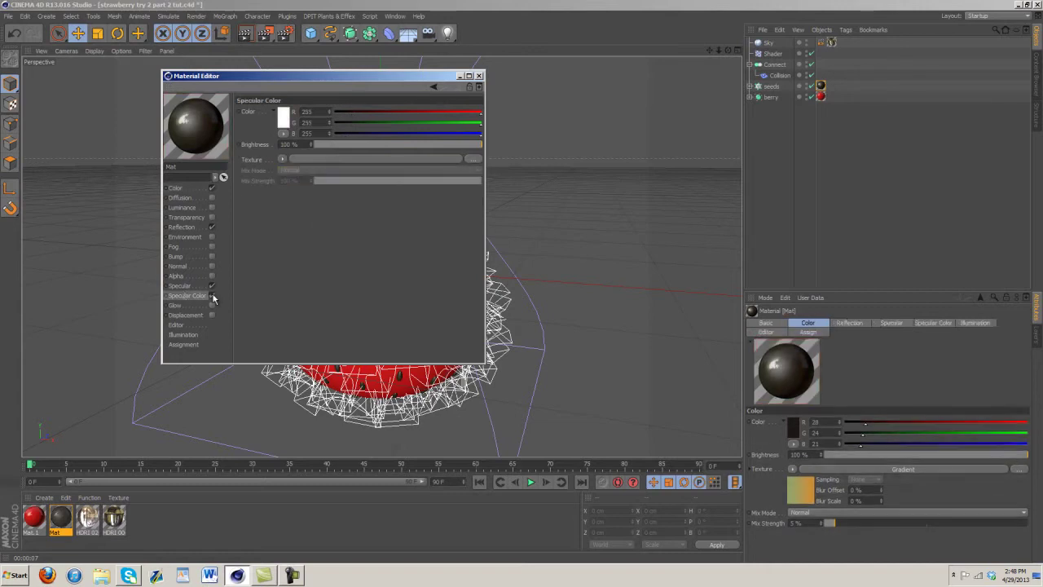
pyautogui.click(283, 159)
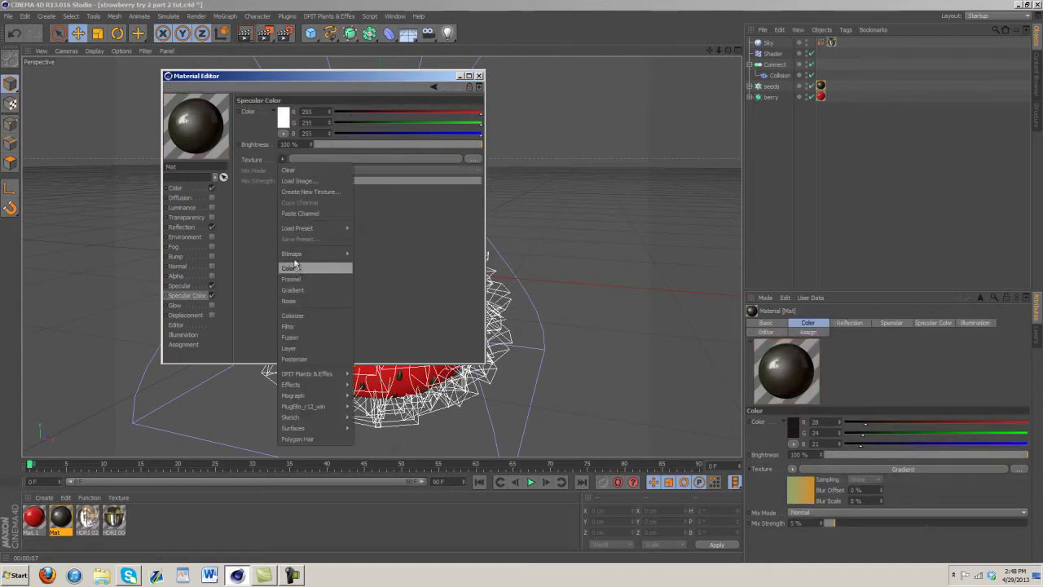
pyautogui.click(293, 205)
pyautogui.moveTo(351, 213); pyautogui.dragTo(383, 214)
# - Add a Fresnel texture to Mat's reflection at 44% strength and render a preview
pyautogui.click(192, 231)
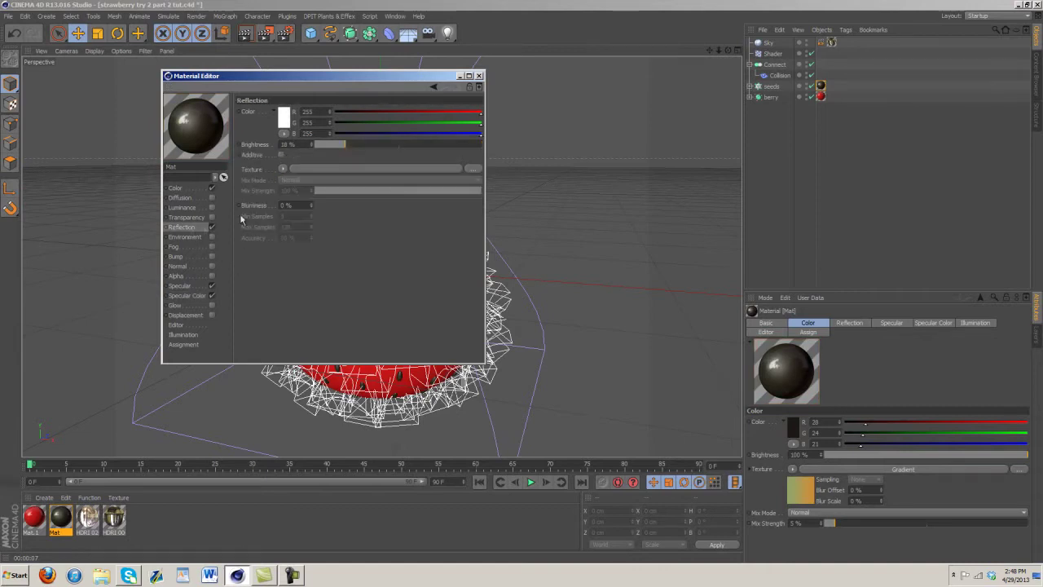
pyautogui.click(283, 169)
pyautogui.click(310, 287)
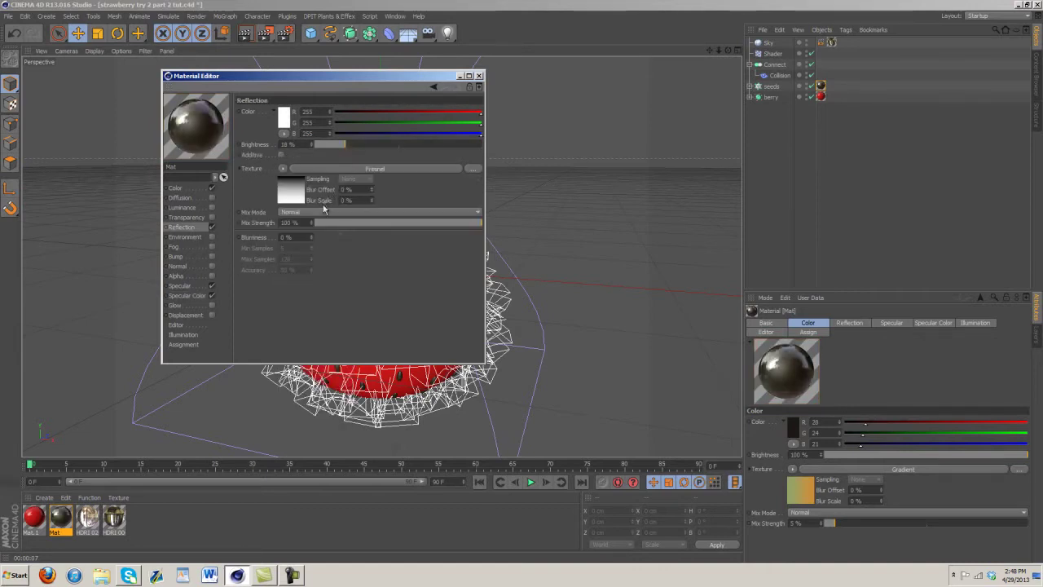
pyautogui.click(389, 226)
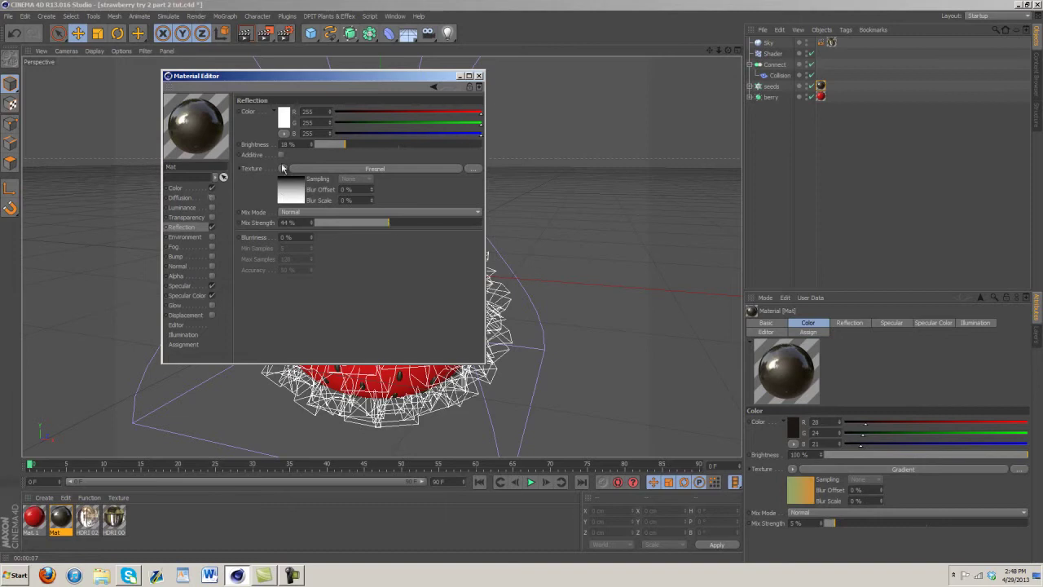
pyautogui.click(479, 76)
pyautogui.click(245, 34)
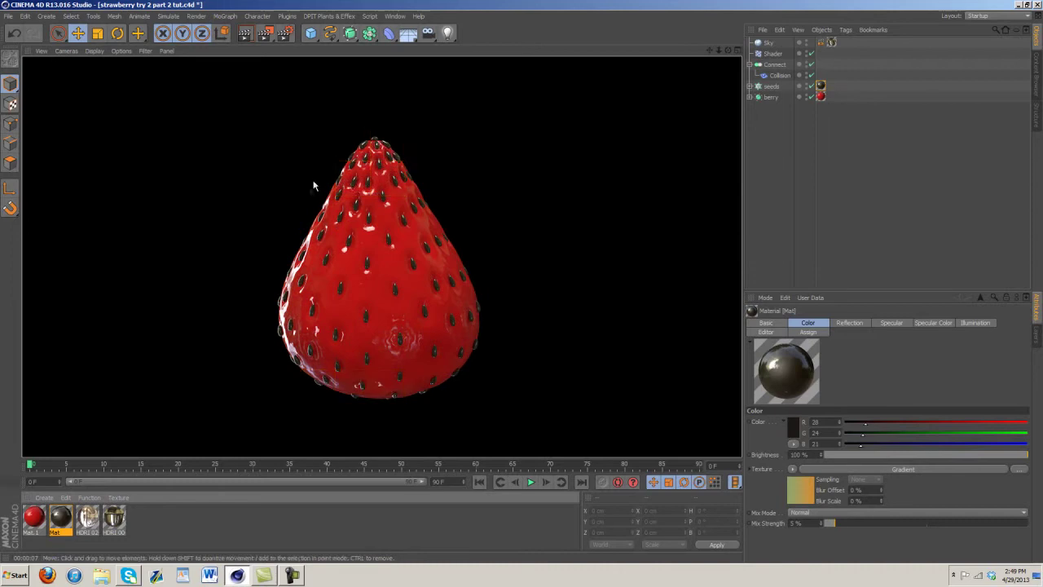
# - Darken Mat's base colour, lower reflection brightness to 13%, and render again
pyautogui.doubleClick(65, 519)
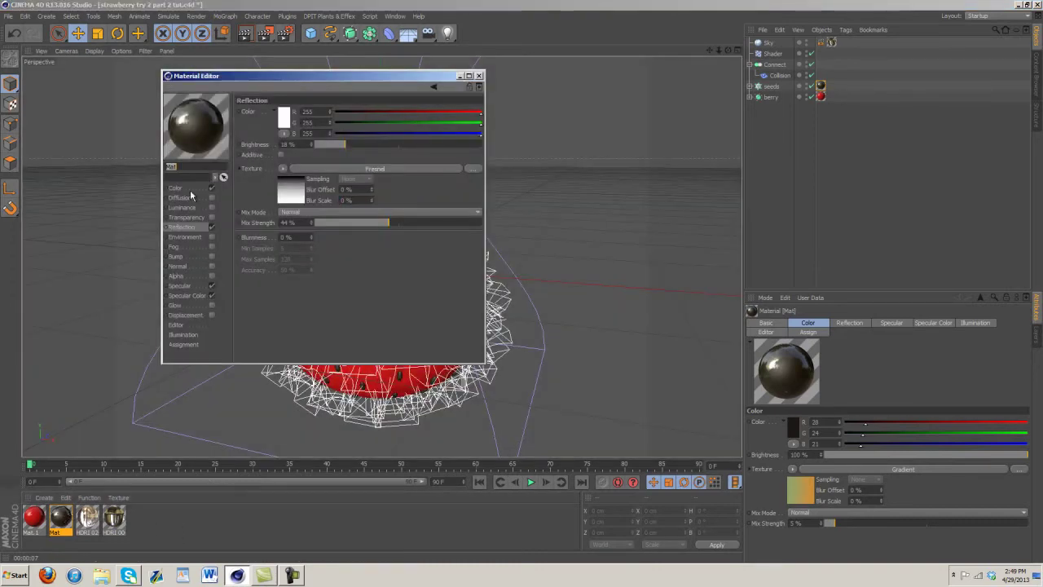
pyautogui.click(189, 190)
pyautogui.click(284, 123)
pyautogui.click(237, 131)
pyautogui.click(267, 167)
pyautogui.click(184, 229)
pyautogui.moveTo(317, 160); pyautogui.dragTo(336, 157)
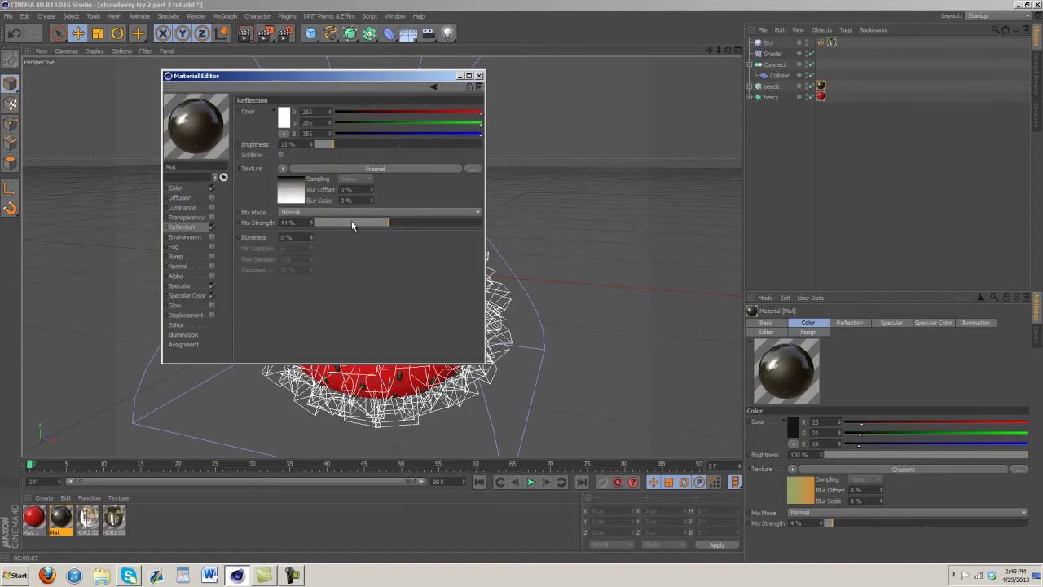
pyautogui.click(479, 75)
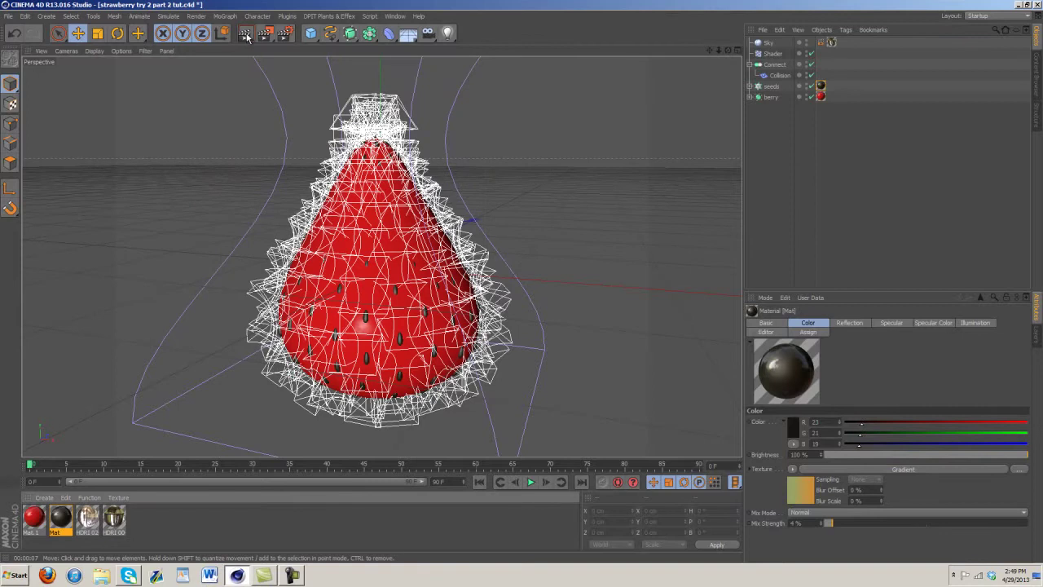
pyautogui.click(265, 34)
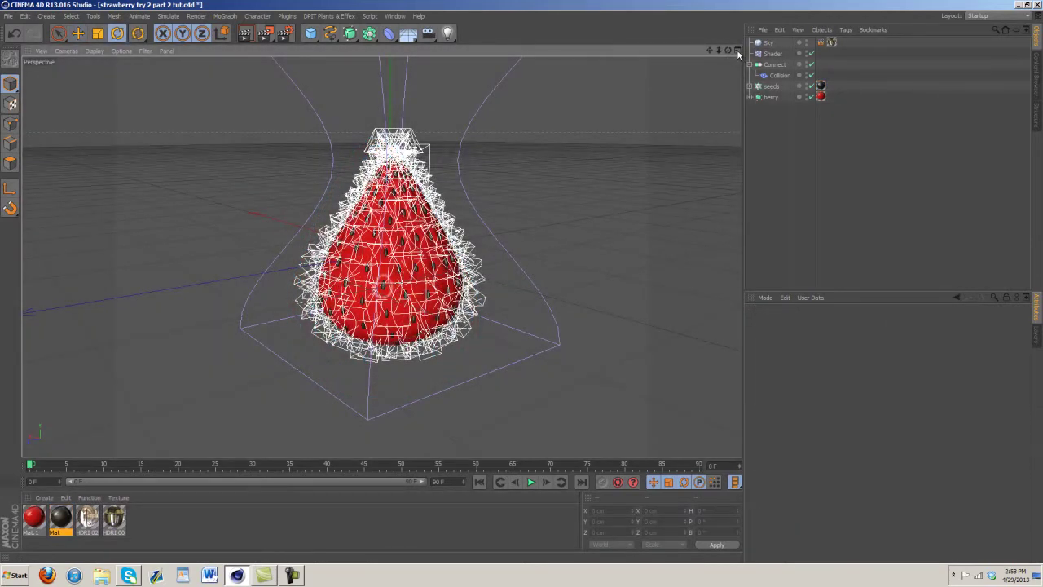
# - Maximise the Top view and pick the B-Spline drawing tool
pyautogui.click(738, 51)
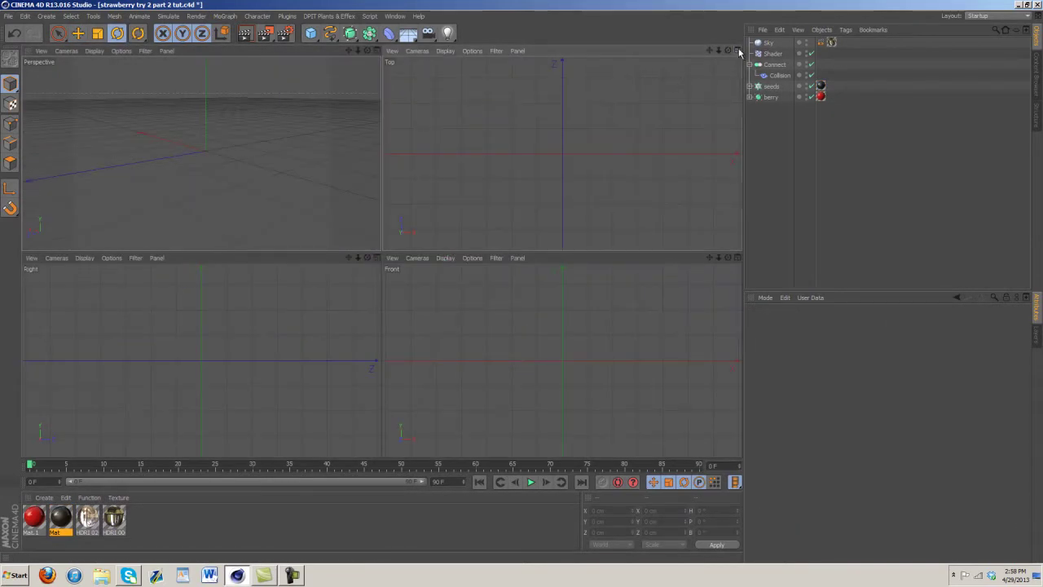
pyautogui.click(737, 52)
pyautogui.click(332, 35)
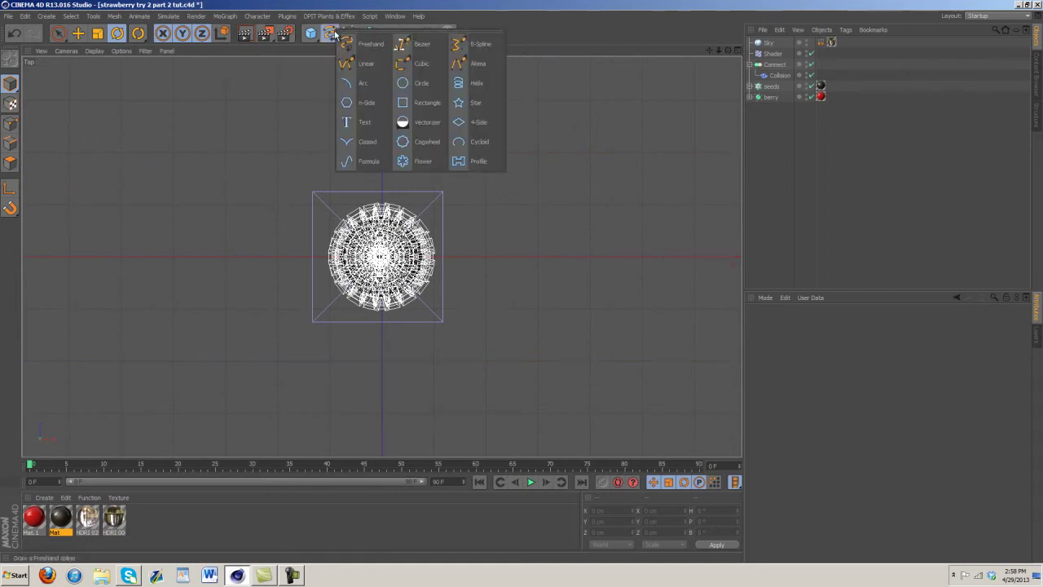
pyautogui.click(477, 46)
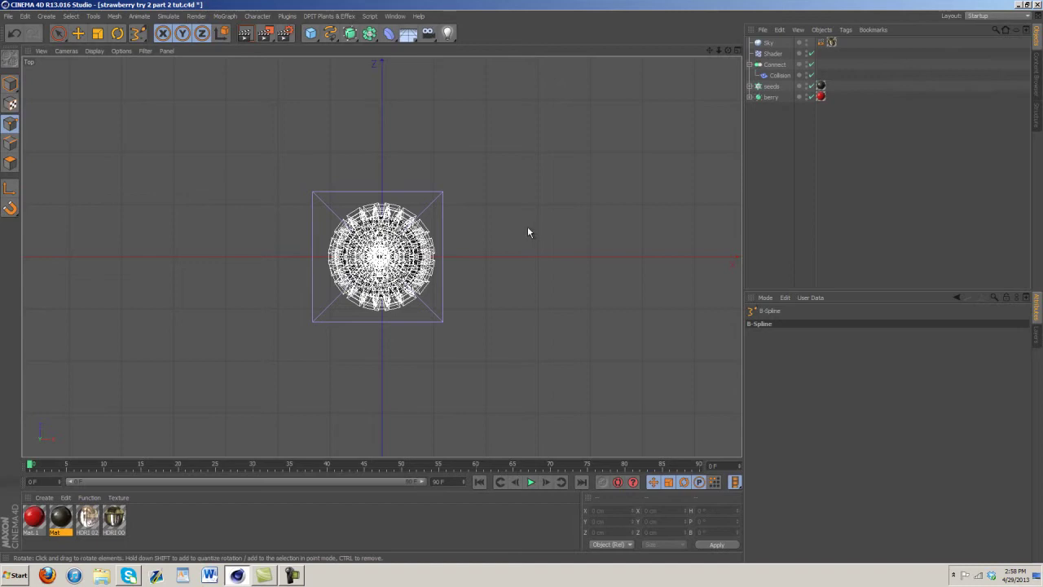
# - Place the first points of the leaf outline, undoing two misplaced points
pyautogui.click(527, 228)
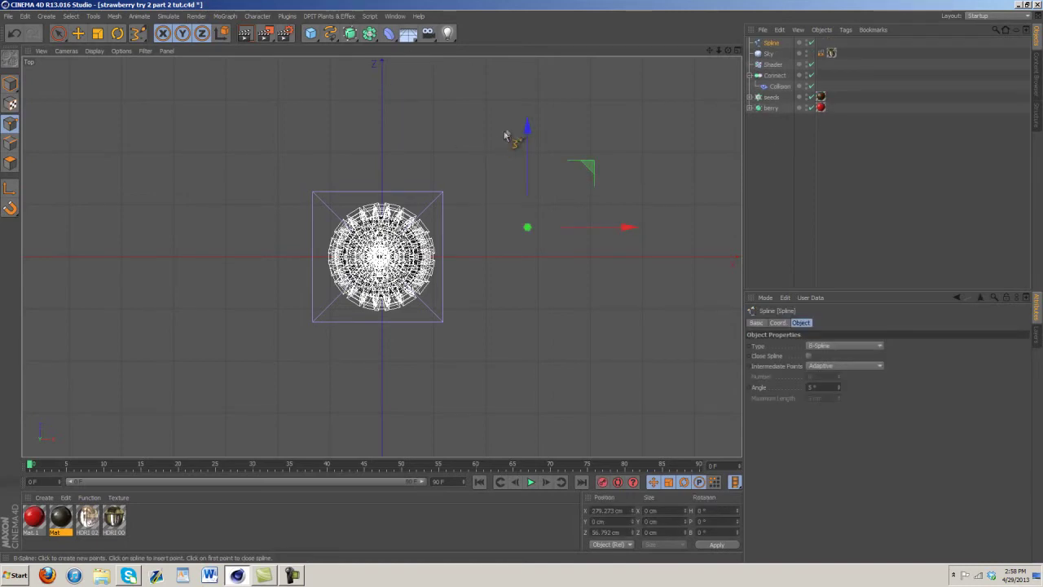
pyautogui.click(531, 126)
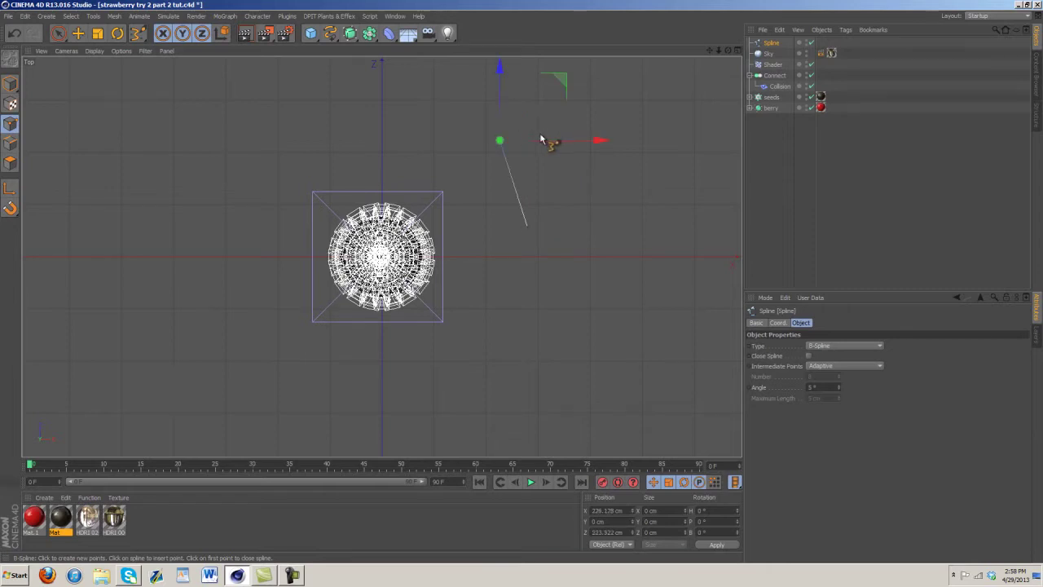
pyautogui.click(546, 140)
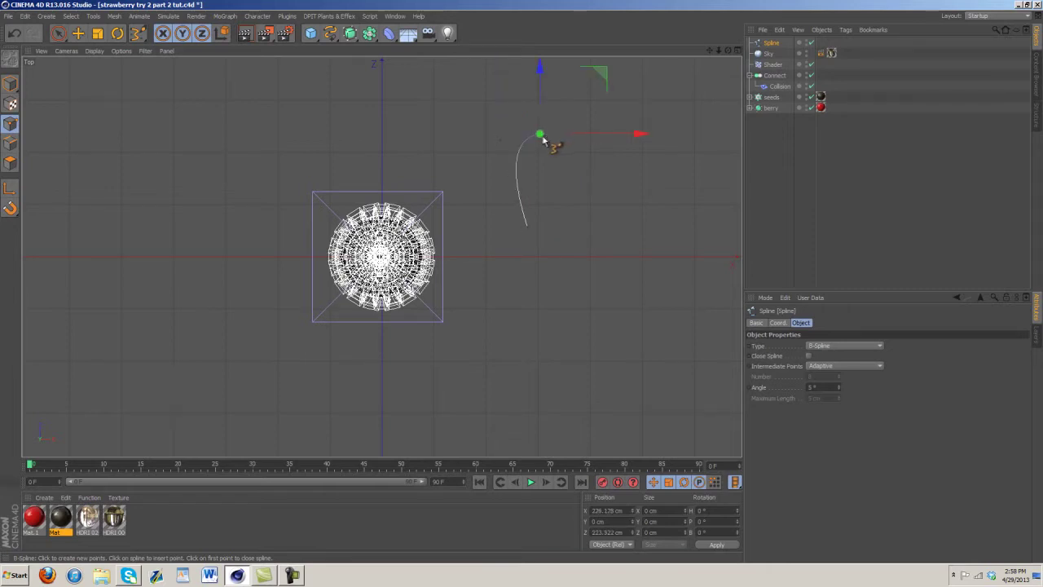
pyautogui.click(534, 141)
pyautogui.hotkey('ctrl', 'z')
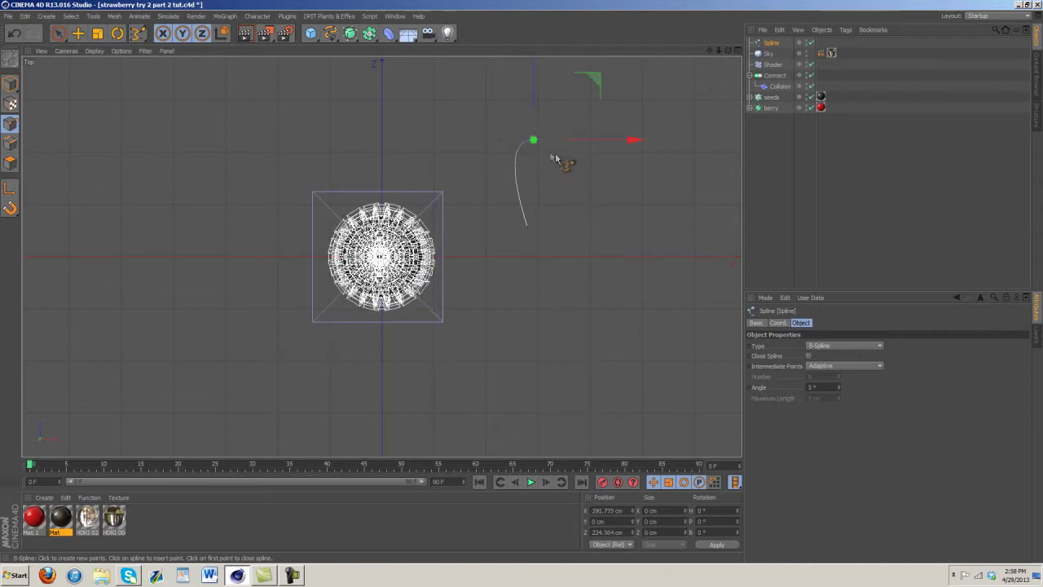
pyautogui.click(543, 150)
pyautogui.click(542, 152)
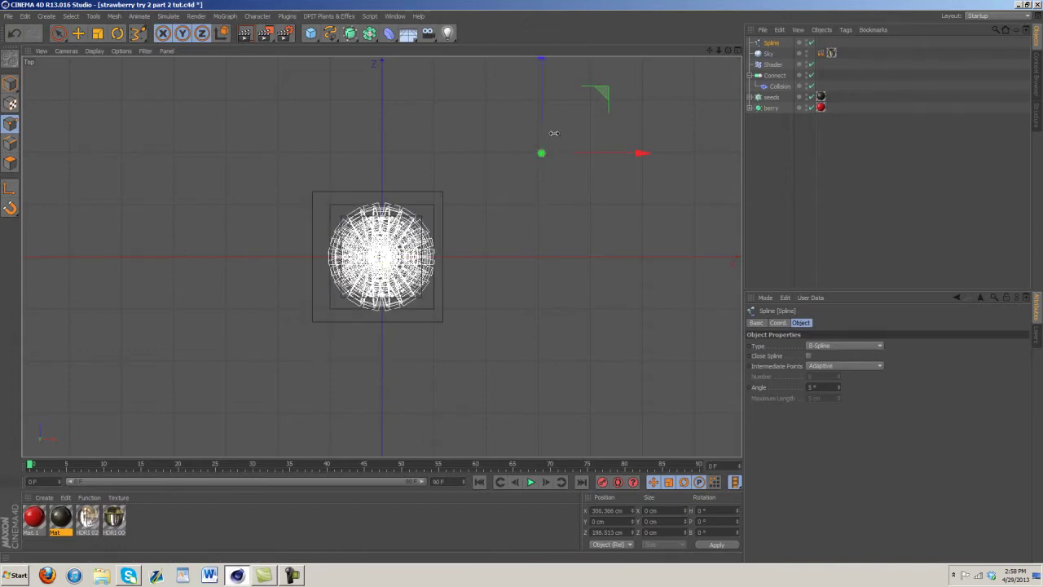
pyautogui.hotkey('ctrl', 'z')
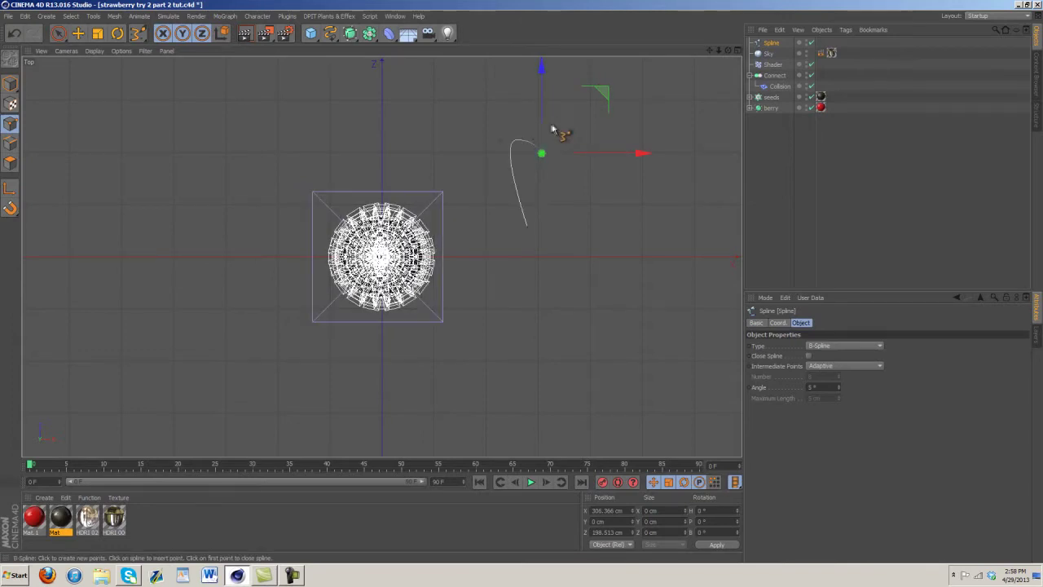
# - Draw the notched top and right side, close the outline, and nudge two points
pyautogui.click(569, 128)
pyautogui.click(568, 145)
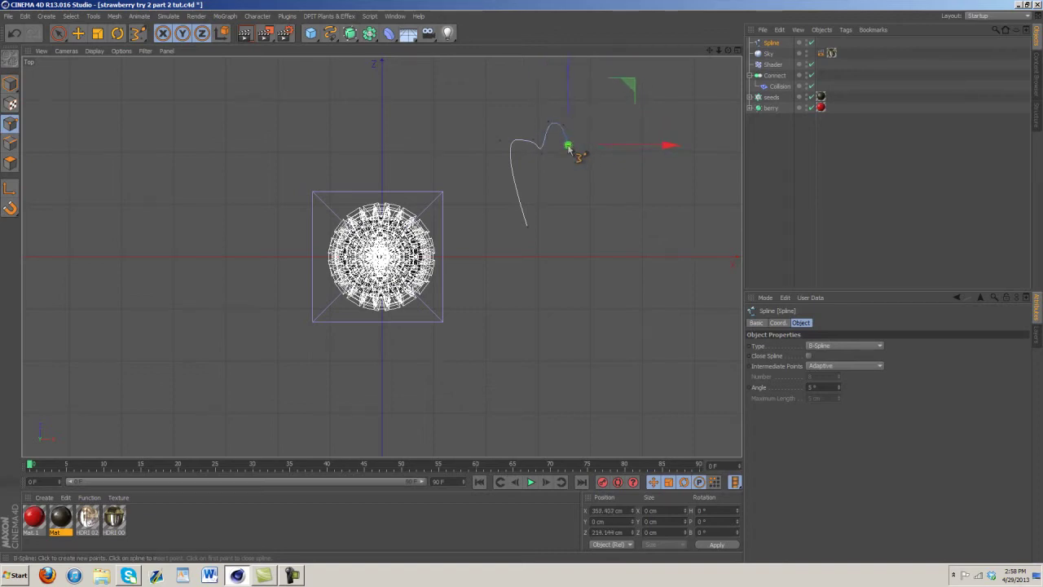
pyautogui.click(582, 123)
pyautogui.moveTo(596, 128); pyautogui.dragTo(597, 149)
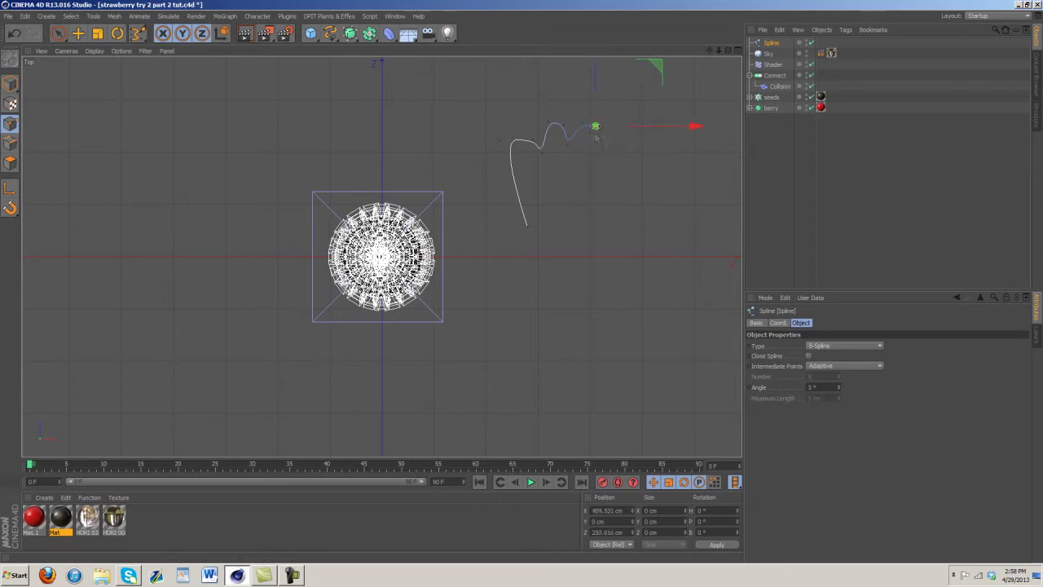
pyautogui.click(578, 217)
pyautogui.click(568, 241)
pyautogui.click(534, 239)
pyautogui.click(548, 249)
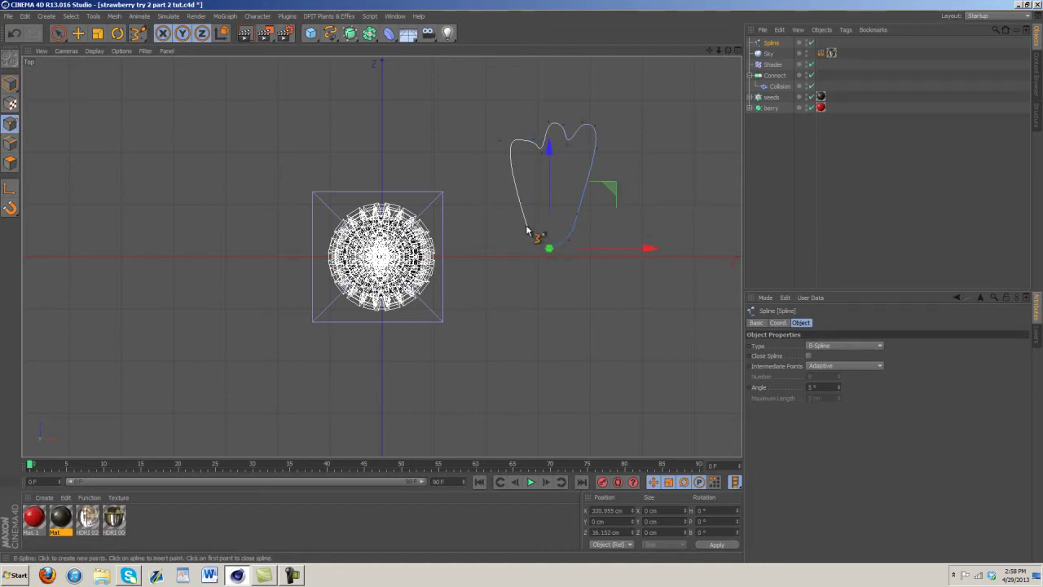
pyautogui.click(526, 232)
pyautogui.moveTo(611, 228)
pyautogui.mouseDown()
pyautogui.moveTo(598, 236)
pyautogui.moveTo(625, 231)
pyautogui.mouseUp()
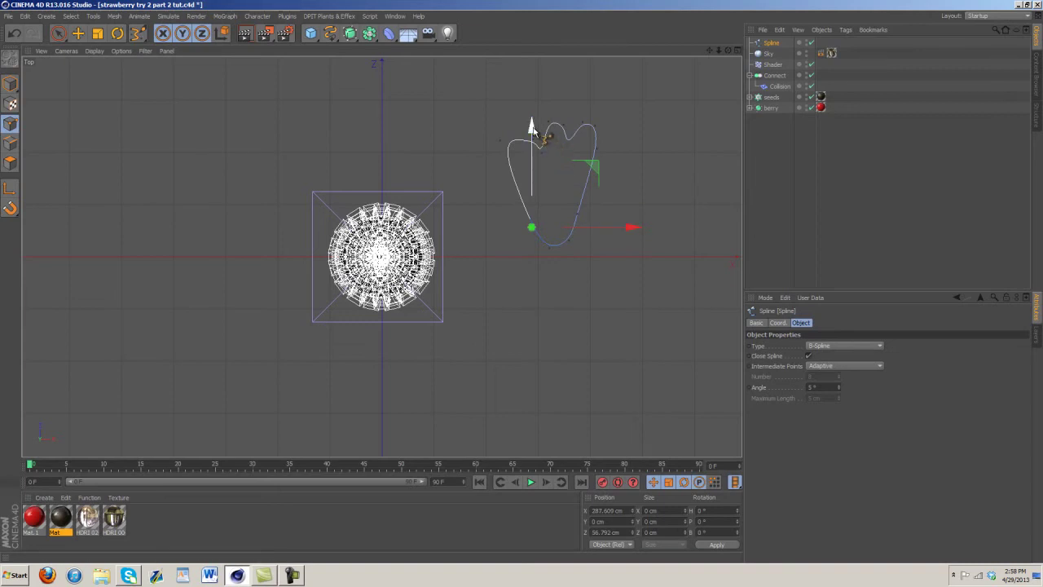
pyautogui.moveTo(530, 128); pyautogui.dragTo(531, 114)
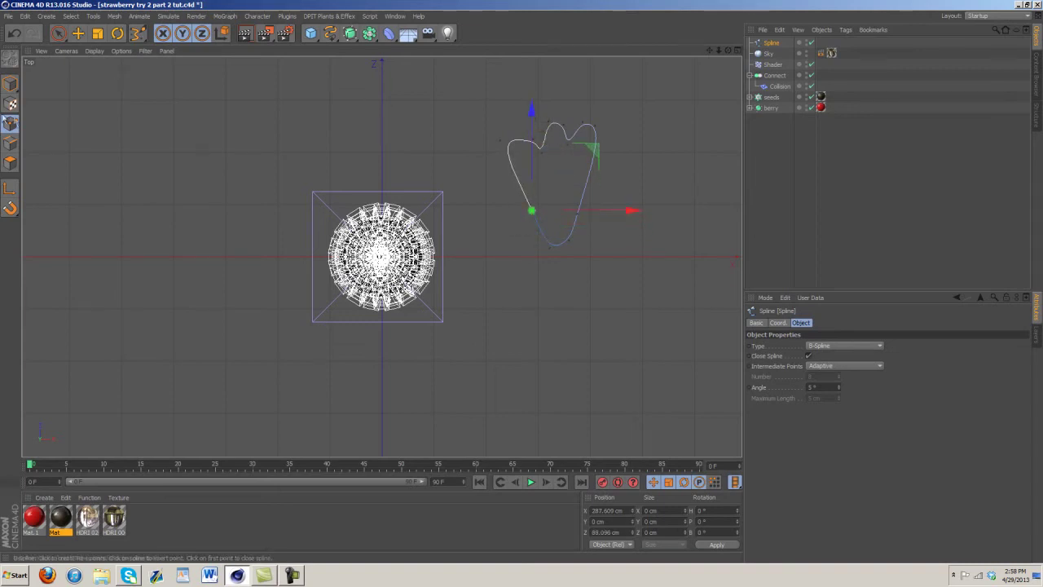
# - Add an Extrude NURBS and nest the leaf spline under it
pyautogui.click(11, 84)
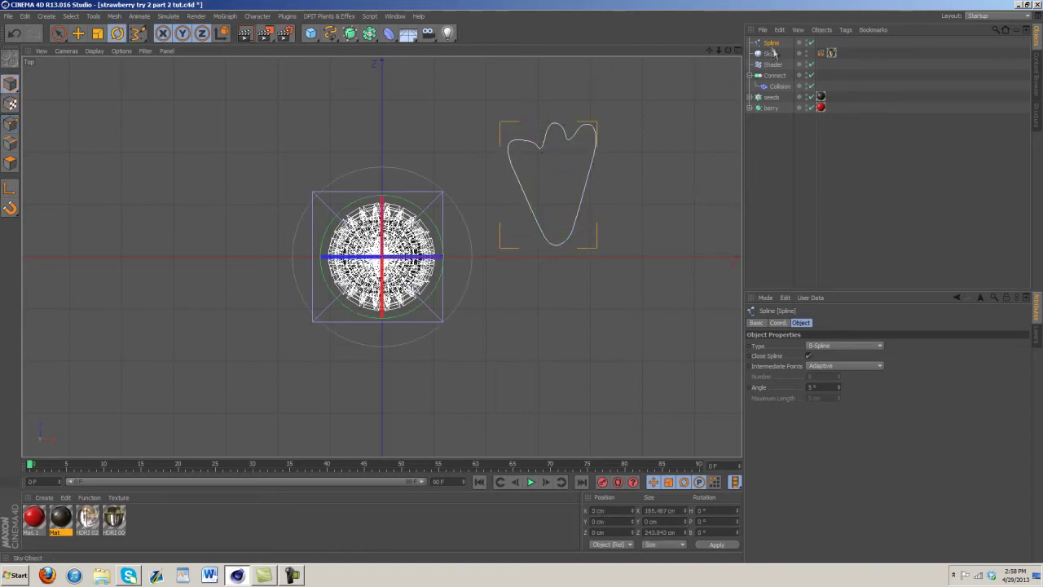
pyautogui.moveTo(366, 37); pyautogui.dragTo(447, 41)
pyautogui.moveTo(775, 55); pyautogui.dragTo(762, 53)
pyautogui.click(738, 51)
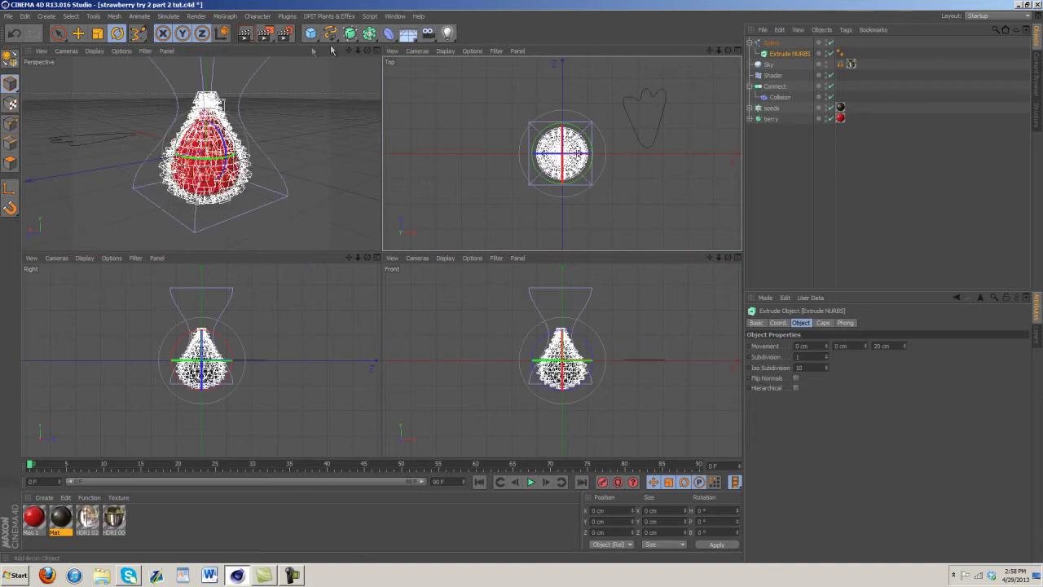
pyautogui.click(377, 50)
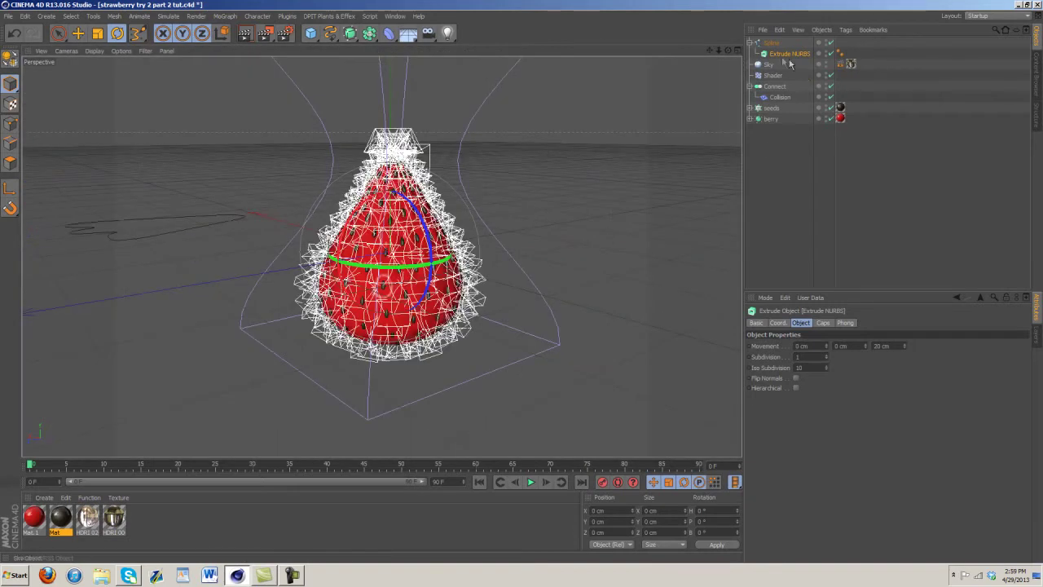
pyautogui.hotkey('ctrl', 'z')
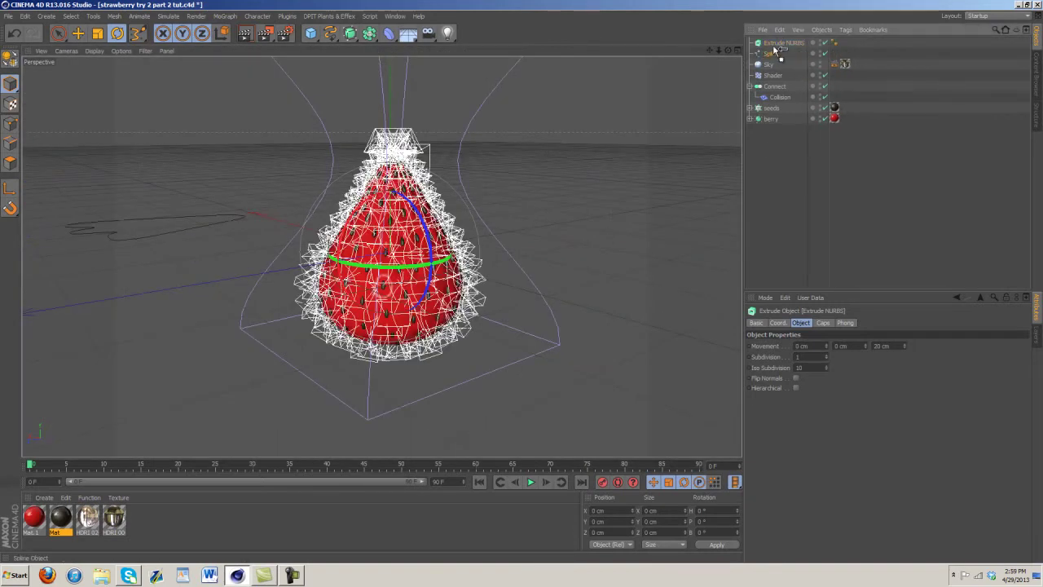
pyautogui.moveTo(772, 46); pyautogui.dragTo(772, 49)
# - Set the extrusion Movement to 0/1/0 cm and orbit to view the flat leaf
pyautogui.click(777, 44)
pyautogui.doubleClick(888, 345)
pyautogui.write('1')
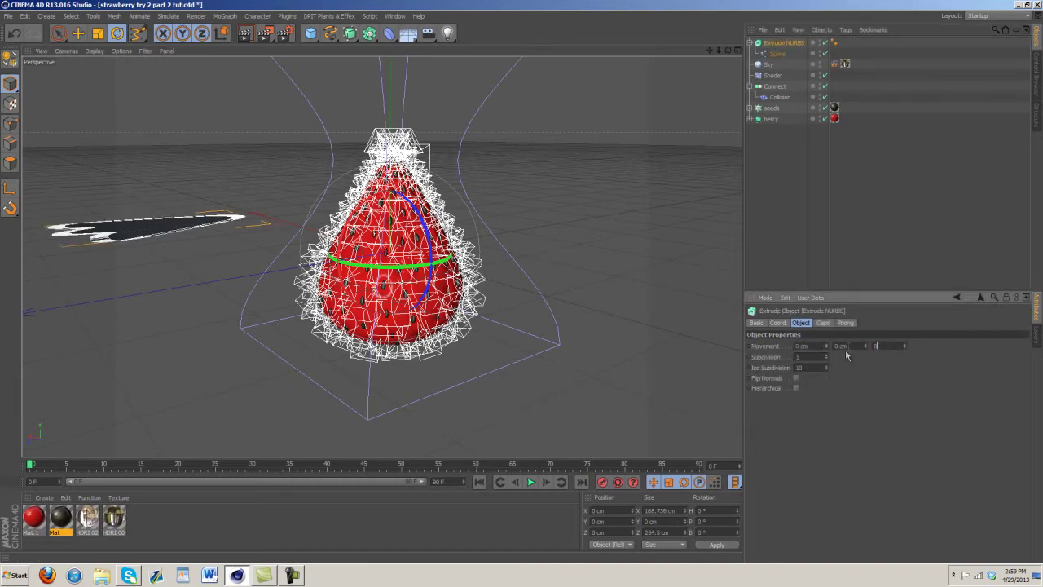
pyautogui.press('Return')
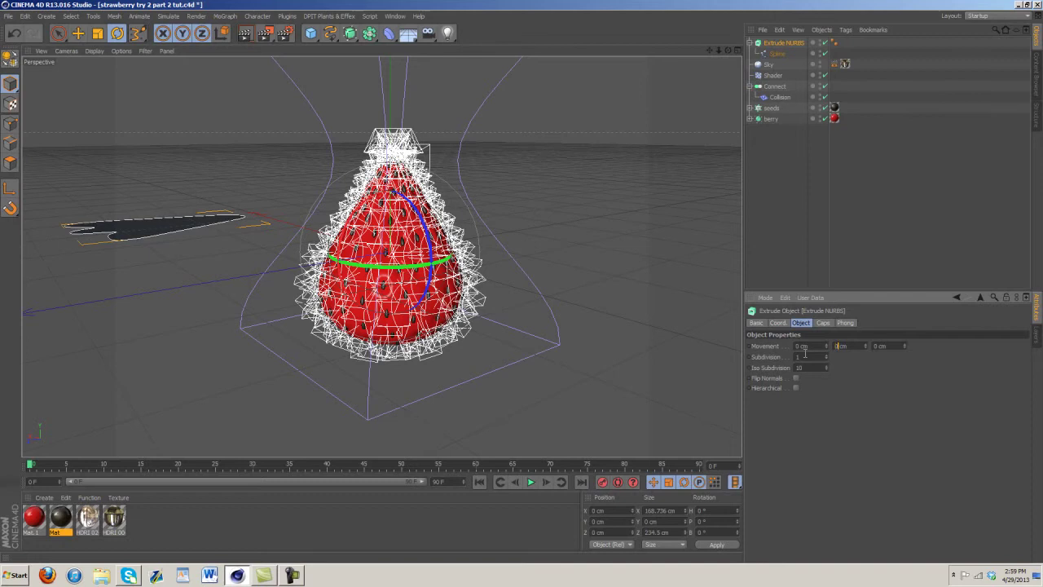
pyautogui.write('1')
pyautogui.moveTo(521, 286)
pyautogui.keyDown('alt'); pyautogui.mouseDown()
pyautogui.moveTo(509, 279)
pyautogui.moveTo(511, 291)
pyautogui.moveTo(536, 284)
pyautogui.moveTo(524, 287)
pyautogui.mouseUp(); pyautogui.keyUp('alt')
# - Wrap the extruded leaf in a HyperNURBS with Subdivision Editor raised to 4
pyautogui.click(369, 35)
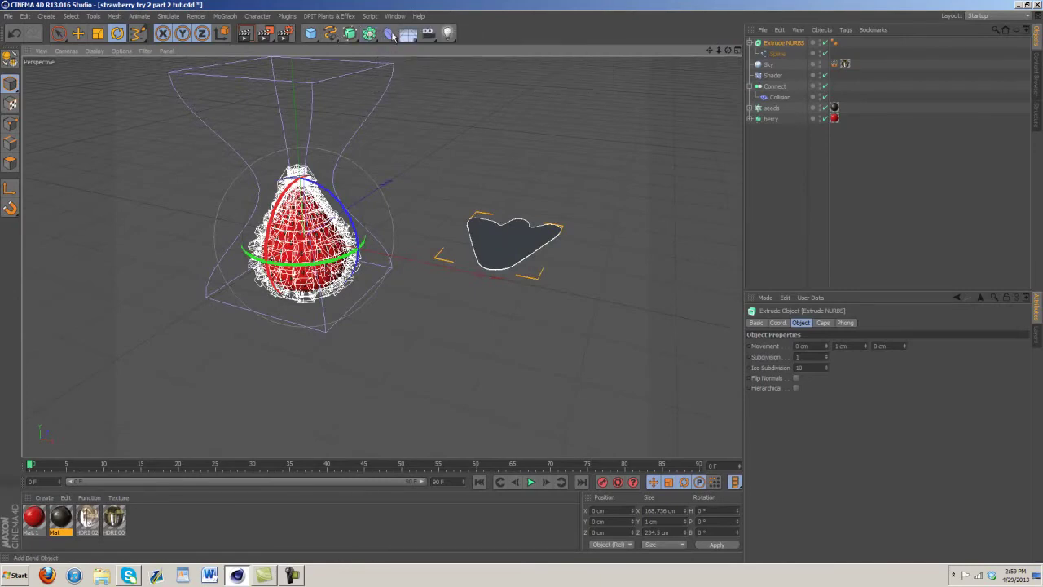
pyautogui.click(395, 15)
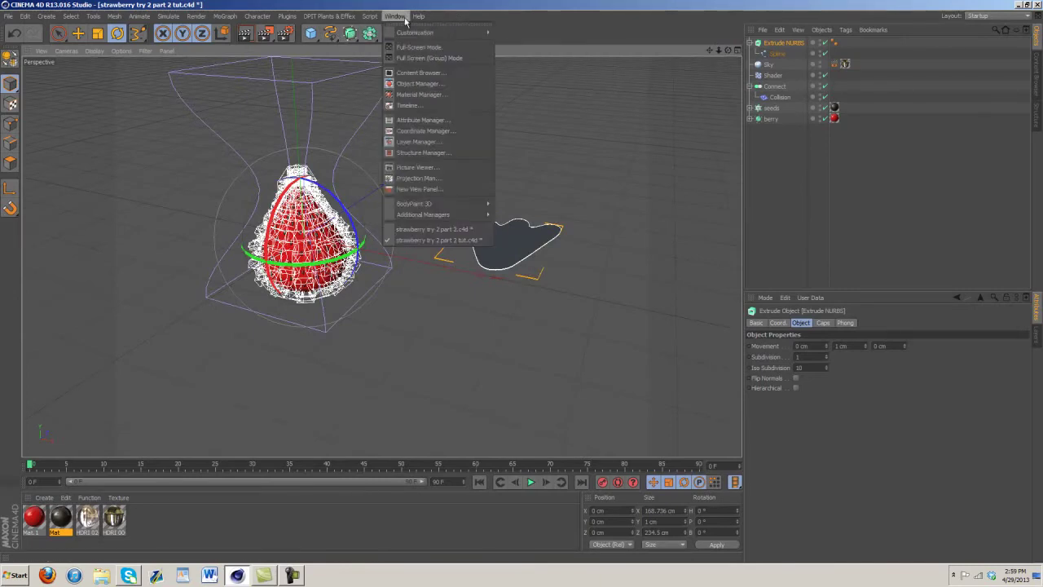
pyautogui.click(351, 33)
pyautogui.click(357, 35)
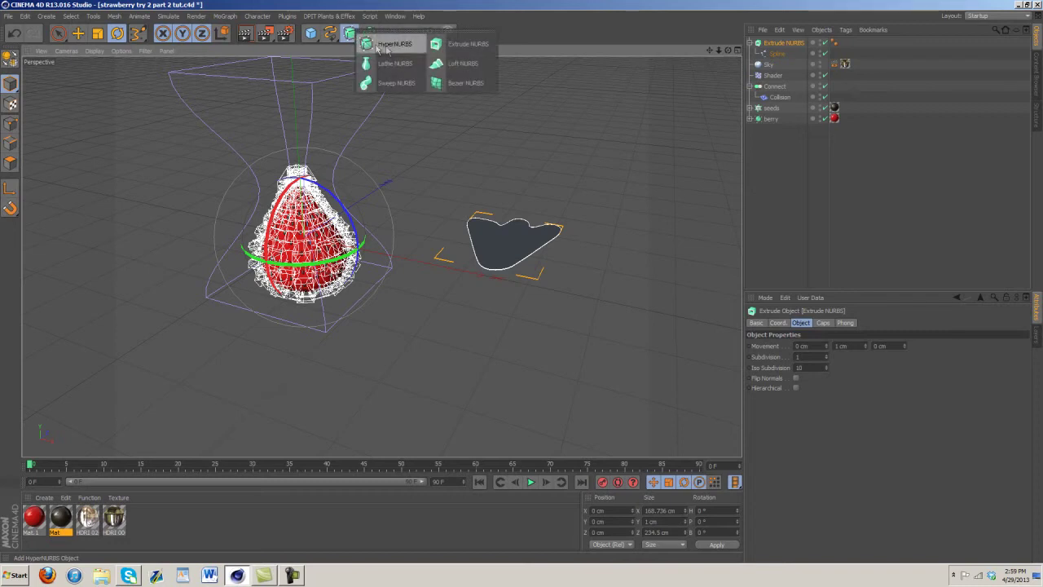
pyautogui.click(380, 47)
pyautogui.click(758, 55)
pyautogui.moveTo(778, 48); pyautogui.dragTo(778, 47)
pyautogui.click(778, 44)
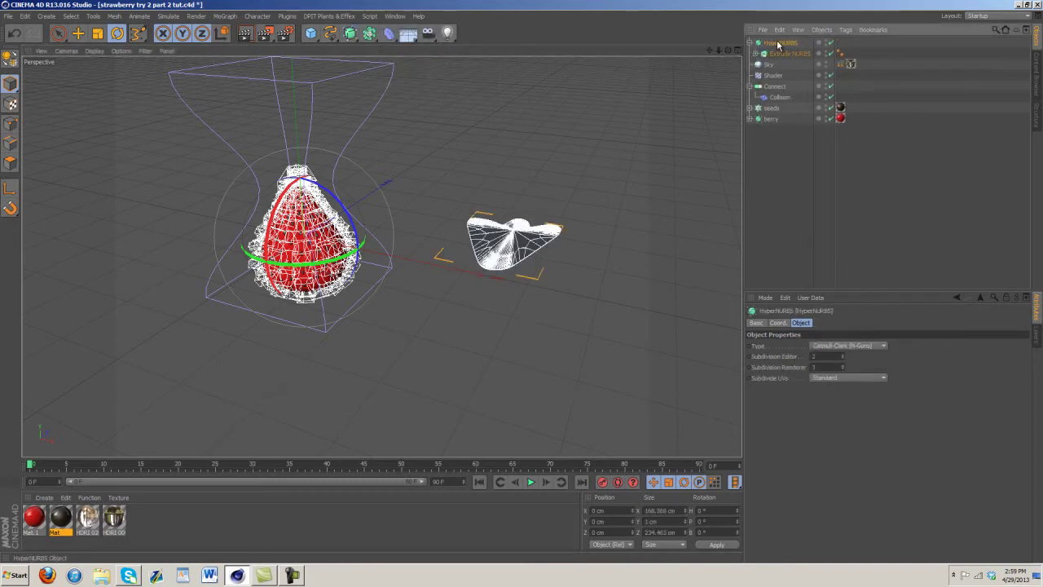
pyautogui.click(843, 356)
pyautogui.click(750, 43)
# - Make the leaf editable, select its children, and merge them with Connect Objects + Delete
pyautogui.click(11, 57)
pyautogui.rightClick(781, 46)
pyautogui.click(839, 236)
pyautogui.rightClick(796, 47)
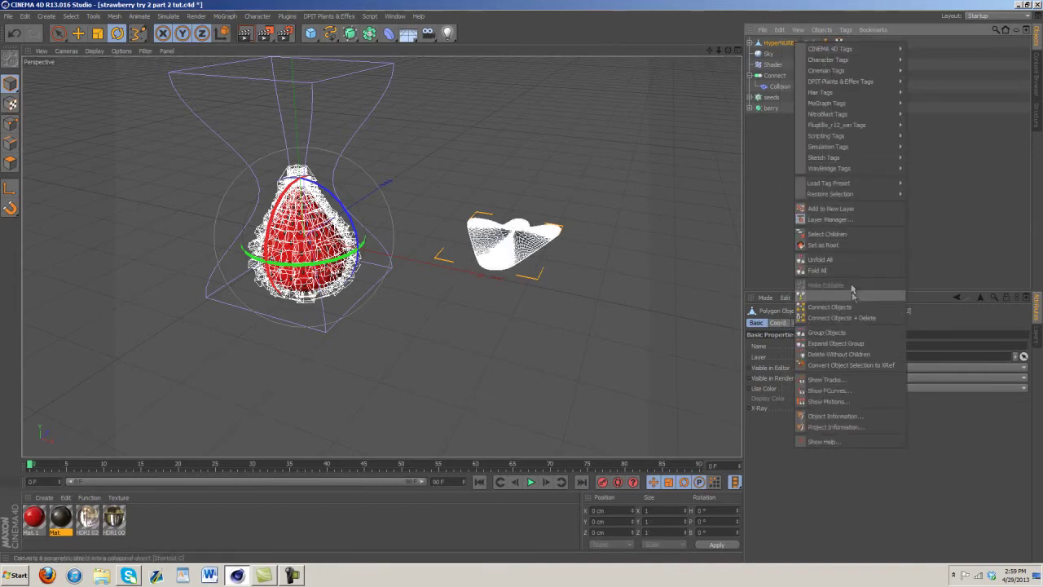
pyautogui.click(848, 318)
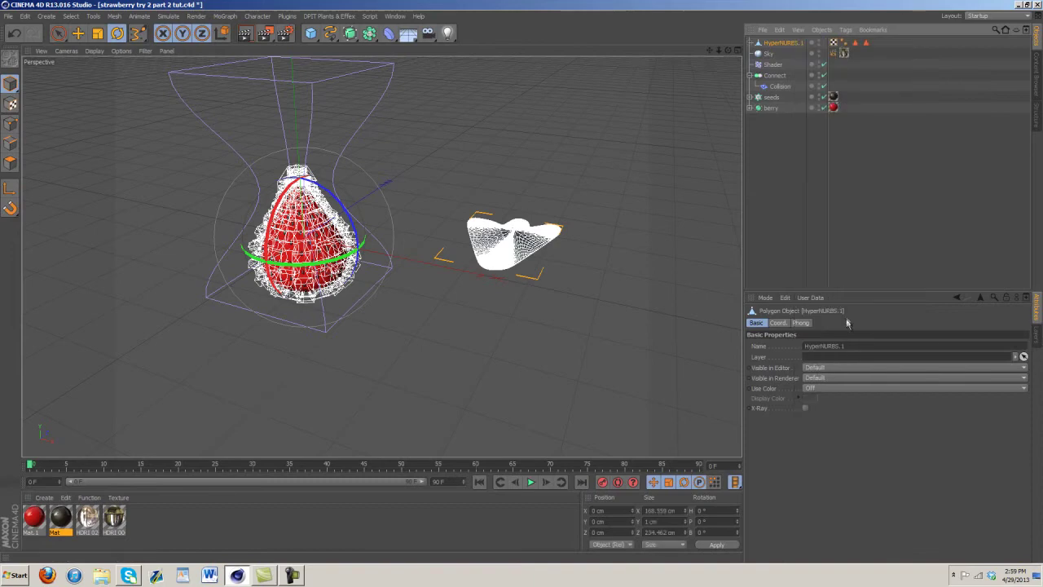
pyautogui.moveTo(729, 50); pyautogui.dragTo(522, 286)
pyautogui.moveTo(722, 54); pyautogui.dragTo(524, 287)
# - Add a Bend deformer and move the bend cage and leaf so they overlap
pyautogui.click(389, 33)
pyautogui.click(428, 43)
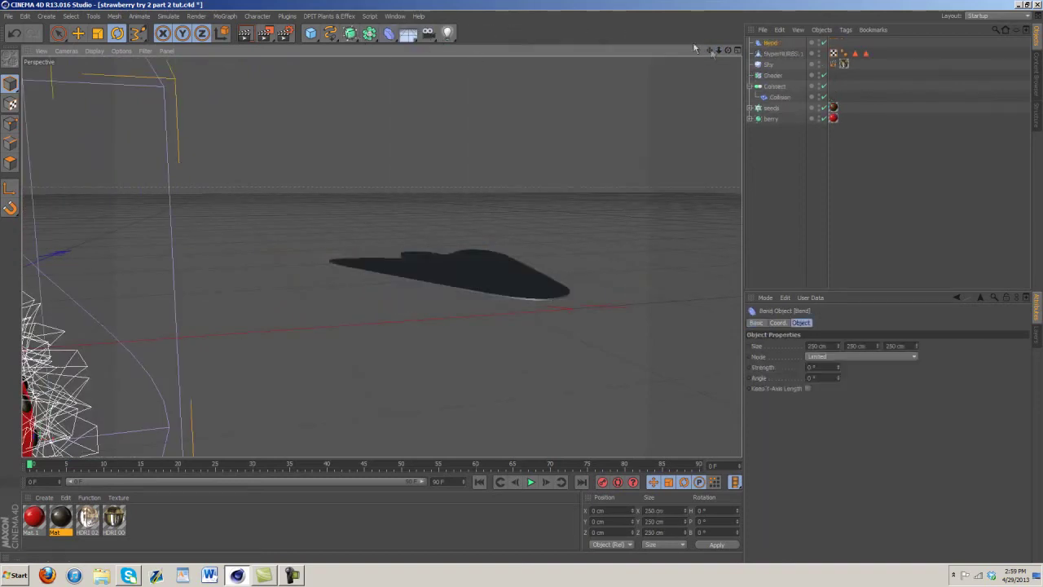
pyautogui.click(772, 50)
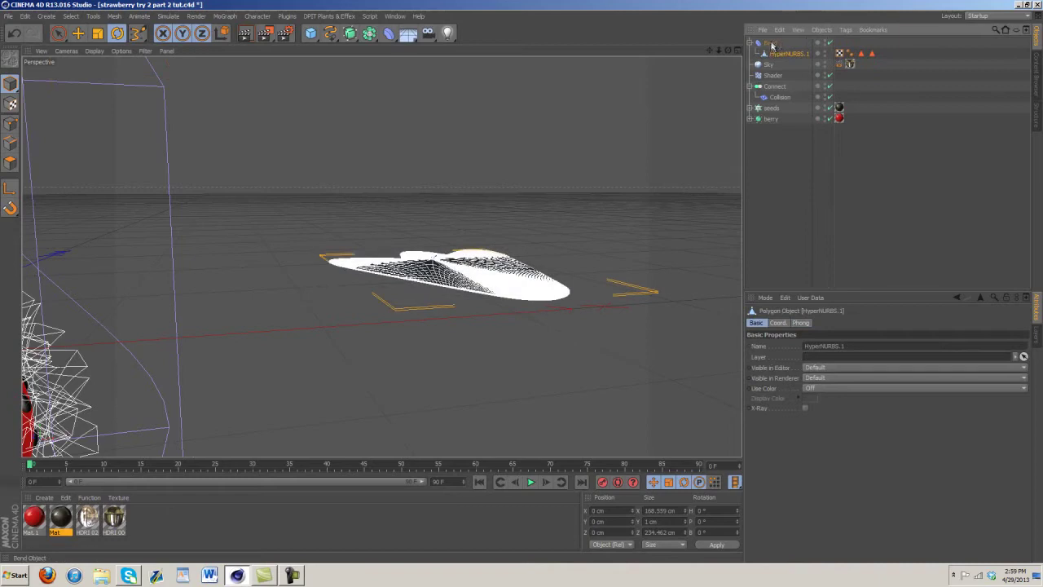
pyautogui.click(770, 44)
pyautogui.moveTo(724, 51); pyautogui.dragTo(519, 281)
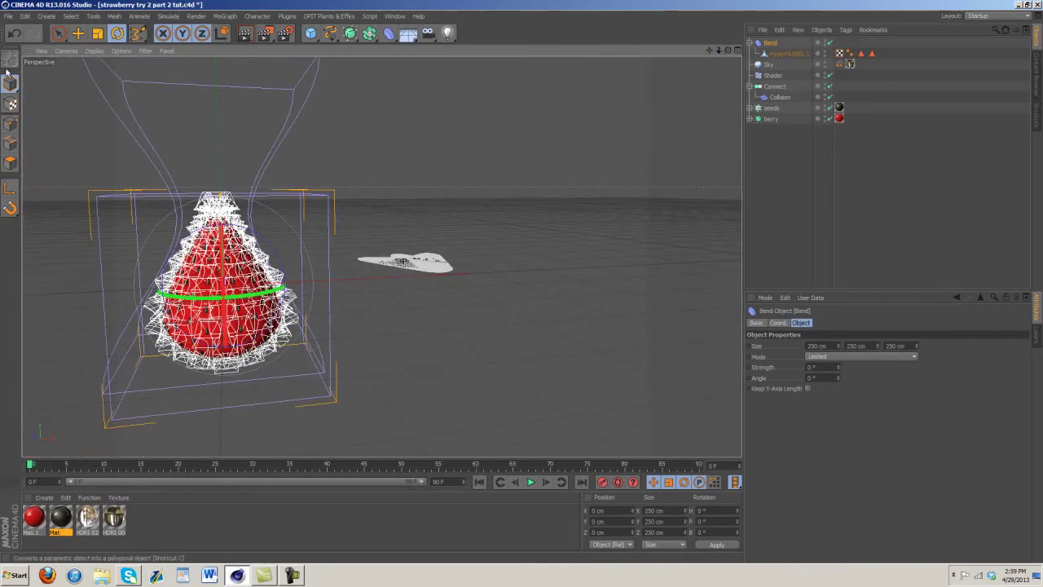
pyautogui.press('e')
pyautogui.moveTo(317, 279)
pyautogui.mouseDown()
pyautogui.moveTo(493, 273)
pyautogui.moveTo(312, 282)
pyautogui.mouseUp()
pyautogui.click(788, 53)
pyautogui.moveTo(213, 273); pyautogui.dragTo(222, 303)
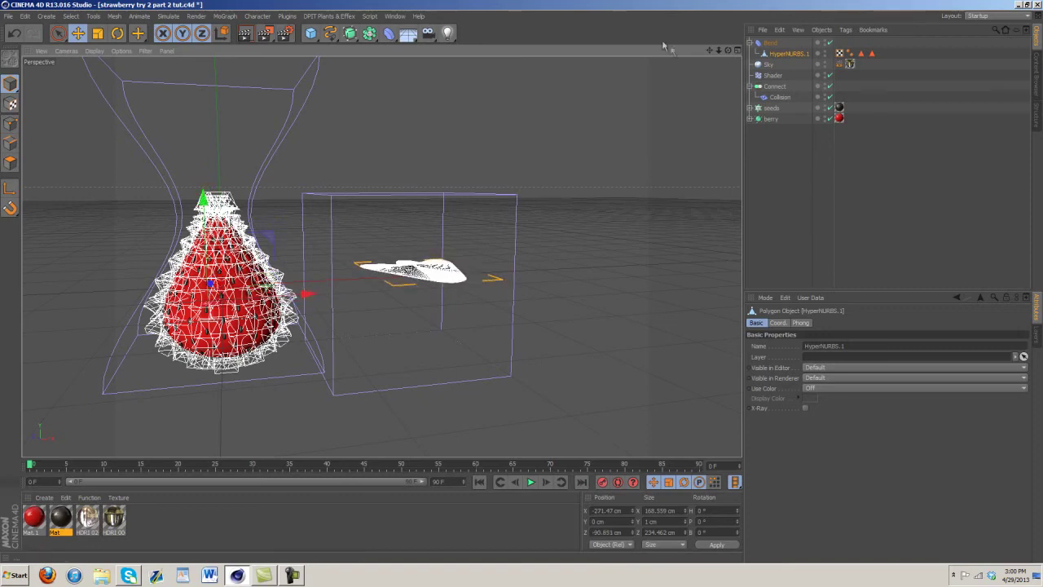
pyautogui.moveTo(732, 52); pyautogui.dragTo(760, 49)
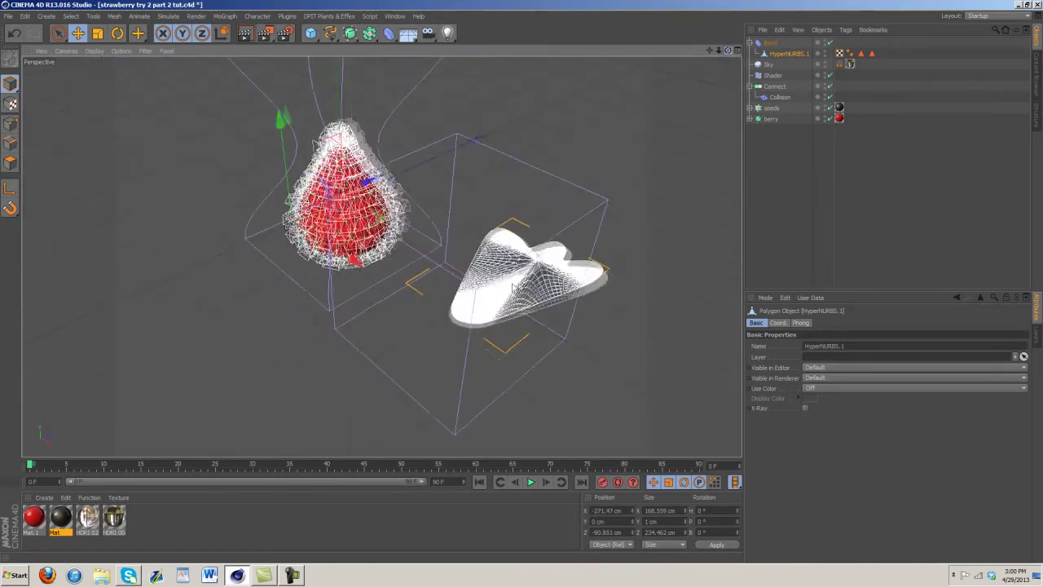
# - Set the Bend strength to 57° with its angle reset to 0°
pyautogui.moveTo(839, 368); pyautogui.dragTo(840, 367)
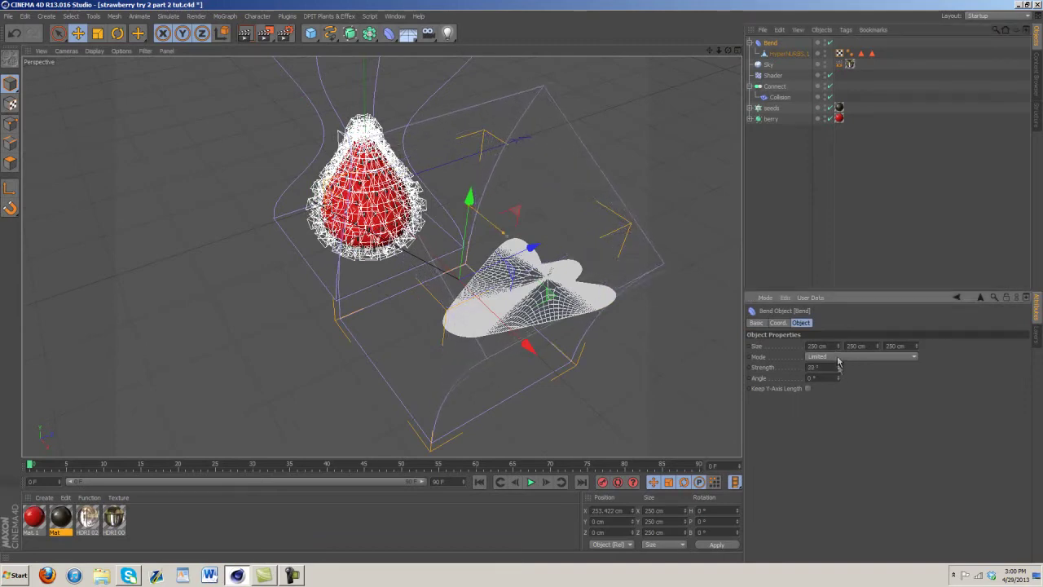
pyautogui.moveTo(838, 378); pyautogui.dragTo(839, 391)
pyautogui.hotkey('ctrl', 'z')
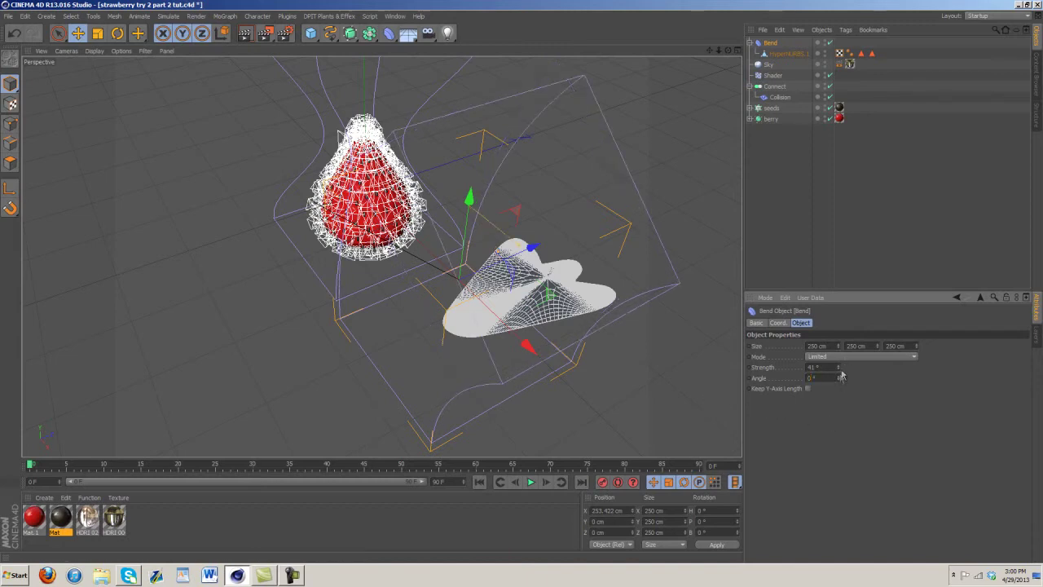
pyautogui.moveTo(841, 372)
pyautogui.mouseDown()
pyautogui.moveTo(852, 366)
pyautogui.moveTo(838, 348)
pyautogui.moveTo(918, 354)
pyautogui.mouseUp()
# - Rotate the Bend deformer and tilt the leaf HyperNURBS to new angles
pyautogui.click(117, 32)
pyautogui.moveTo(481, 267)
pyautogui.mouseDown()
pyautogui.moveTo(466, 390)
pyautogui.moveTo(397, 270)
pyautogui.moveTo(359, 285)
pyautogui.mouseUp()
pyautogui.click(788, 53)
pyautogui.moveTo(461, 440); pyautogui.dragTo(549, 330)
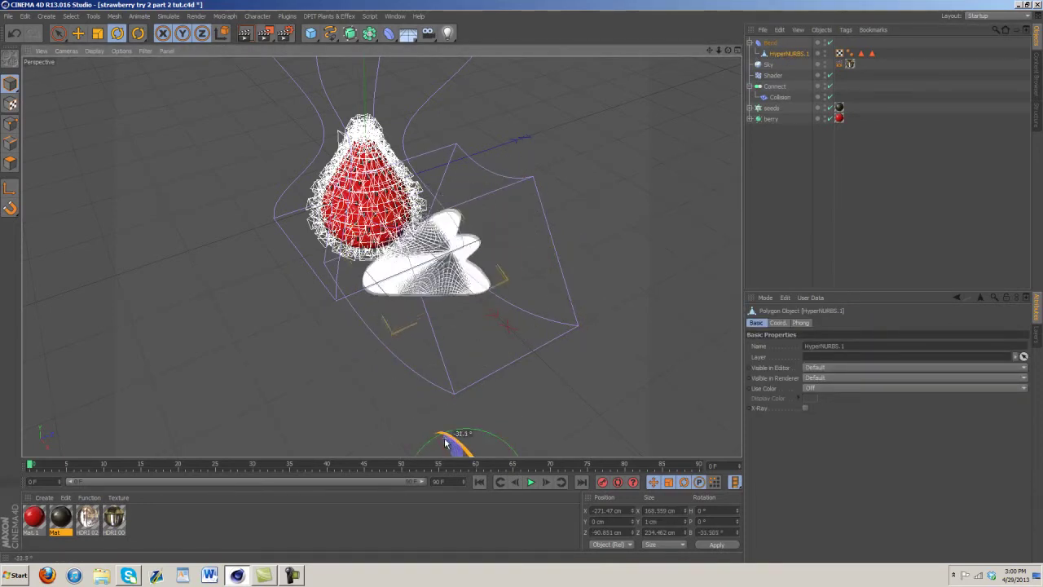
pyautogui.moveTo(719, 53); pyautogui.dragTo(742, 53)
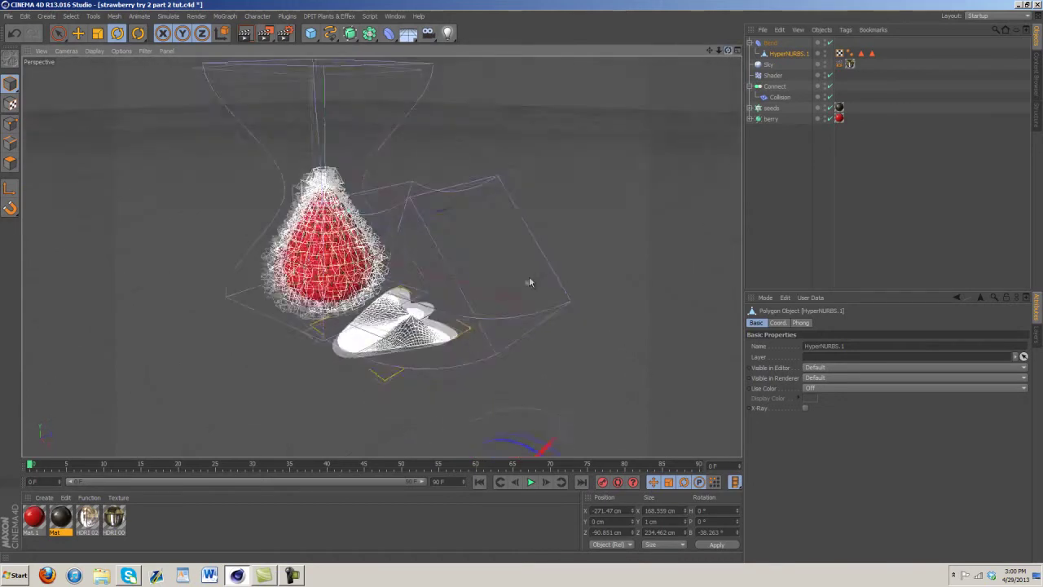
pyautogui.click(439, 278)
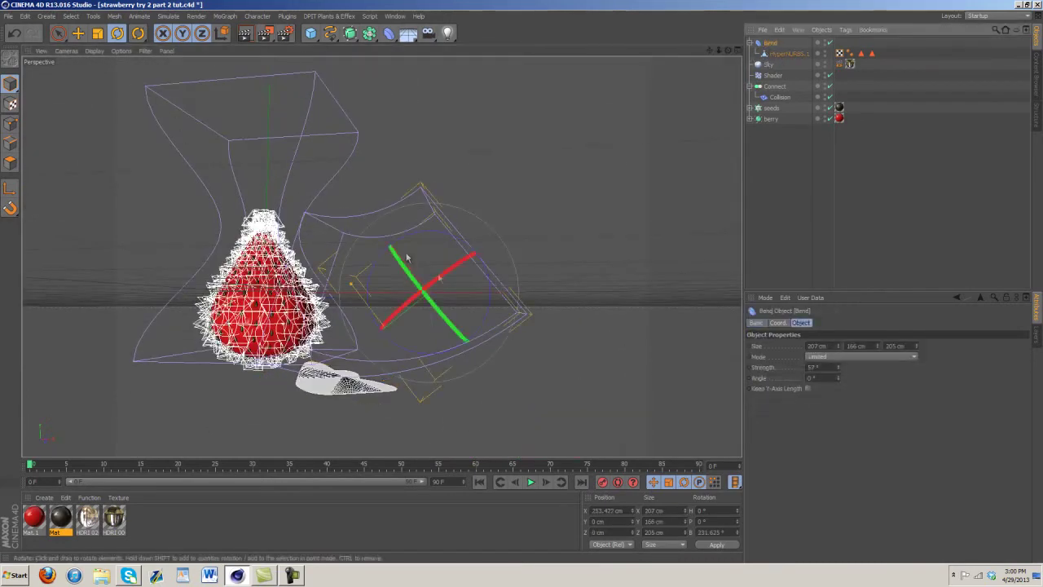
pyautogui.click(788, 53)
pyautogui.moveTo(728, 50)
pyautogui.mouseDown()
pyautogui.moveTo(624, 366)
pyautogui.moveTo(554, 410)
pyautogui.moveTo(489, 397)
pyautogui.mouseUp()
# - Raise the leaf and slide it left toward the strawberry
pyautogui.click(78, 34)
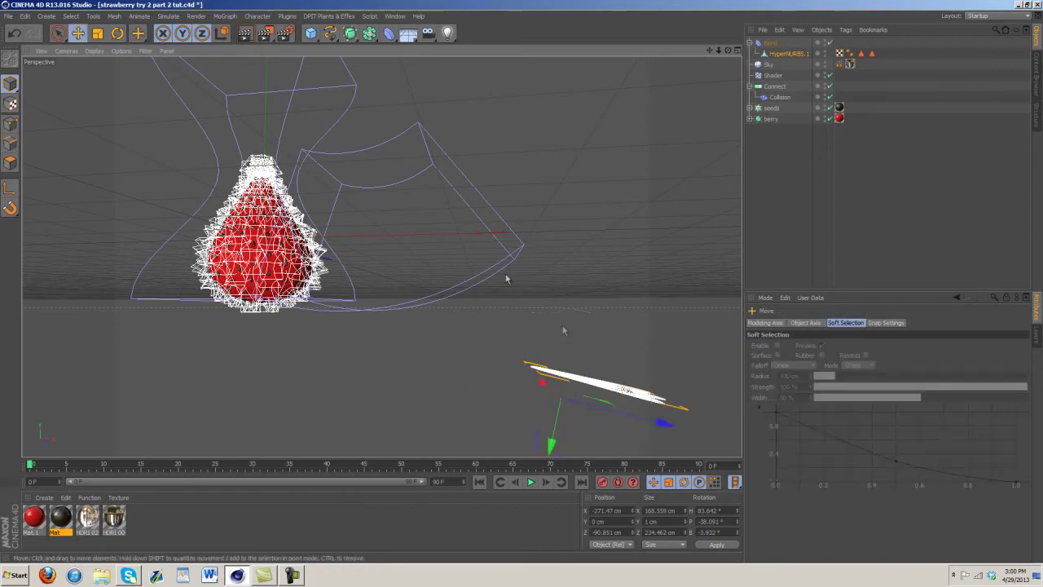
pyautogui.moveTo(552, 437); pyautogui.dragTo(573, 319)
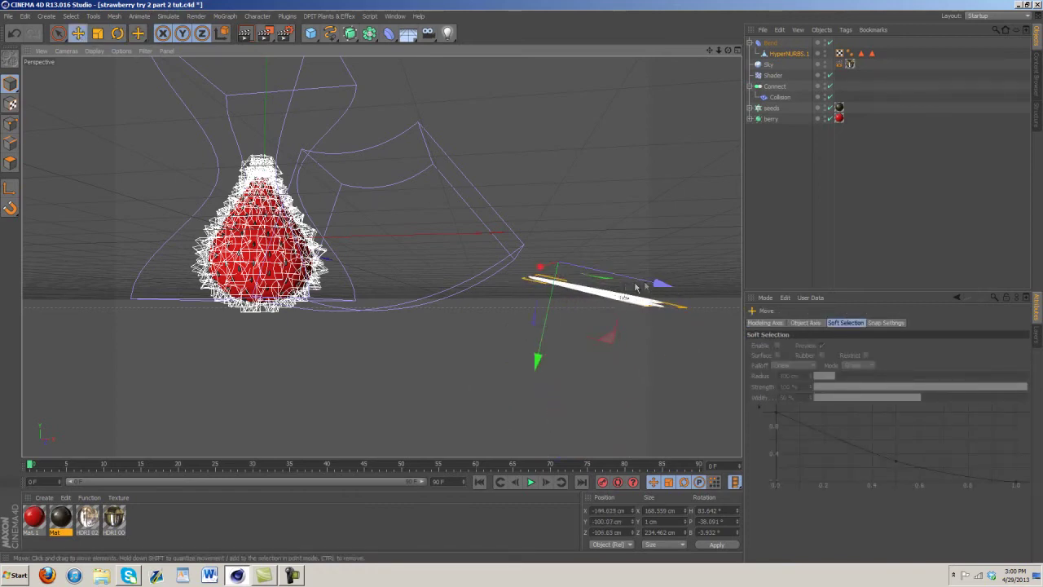
pyautogui.moveTo(673, 307); pyautogui.dragTo(350, 243)
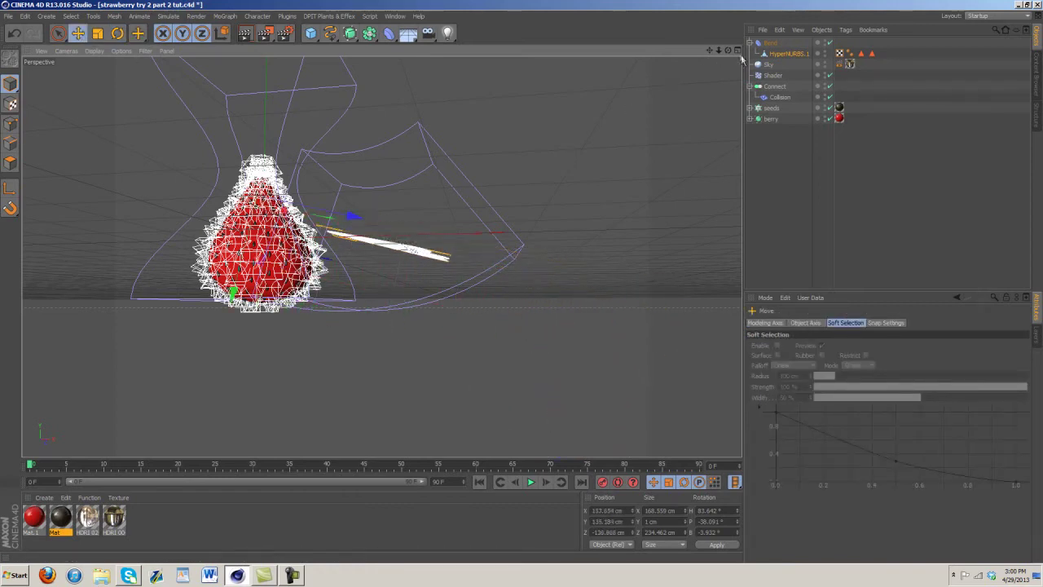
pyautogui.keyDown('alt'); pyautogui.moveTo(518, 283); pyautogui.dragTo(520, 285); pyautogui.keyUp('alt')
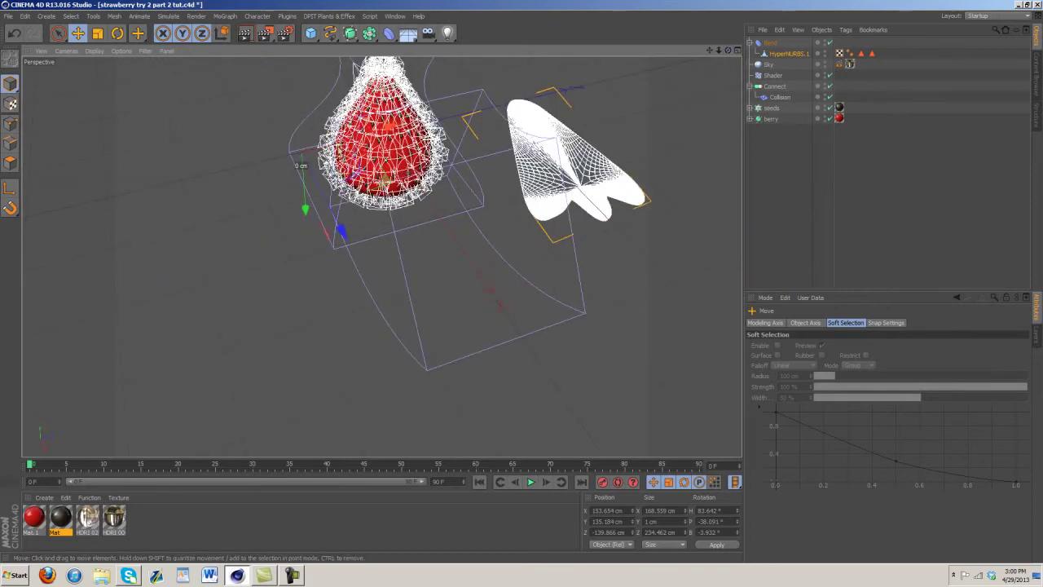
pyautogui.moveTo(266, 166)
pyautogui.mouseDown()
pyautogui.moveTo(207, 183)
pyautogui.moveTo(233, 174)
pyautogui.mouseUp()
pyautogui.moveTo(489, 269)
pyautogui.keyDown('alt'); pyautogui.mouseDown()
pyautogui.moveTo(547, 280)
pyautogui.moveTo(522, 279)
pyautogui.mouseUp(); pyautogui.keyUp('alt')
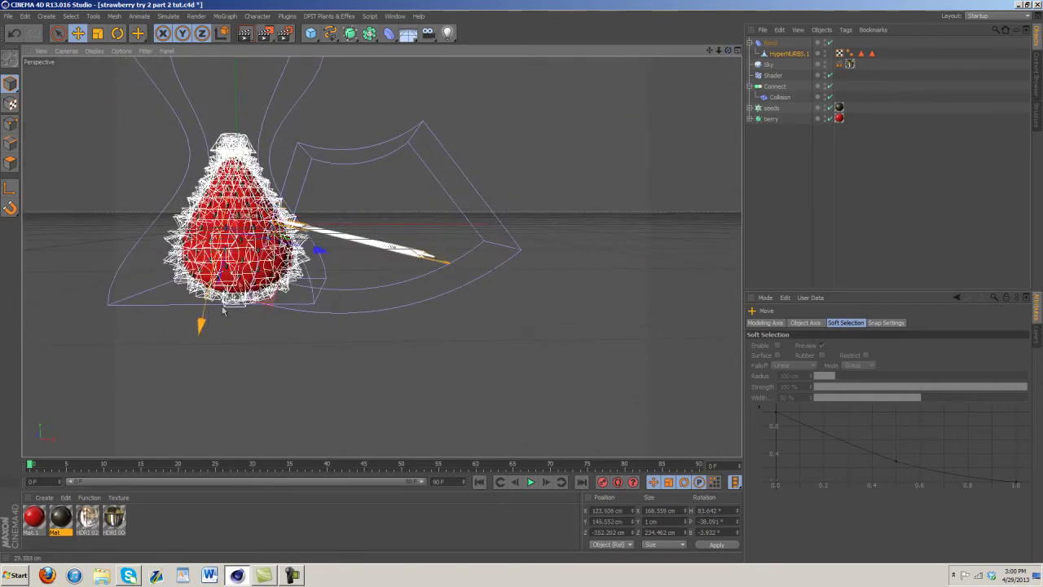
pyautogui.moveTo(198, 326)
pyautogui.mouseDown()
pyautogui.moveTo(249, 114)
pyautogui.moveTo(388, 240)
pyautogui.moveTo(308, 326)
pyautogui.moveTo(313, 316)
pyautogui.mouseUp()
# - Reverse the bend, shrink its cage to the leaf, and nest Bend under HyperNURBS.1
pyautogui.click(771, 42)
pyautogui.moveTo(838, 367); pyautogui.dragTo(838, 363)
pyautogui.moveTo(351, 145); pyautogui.dragTo(407, 216)
pyautogui.moveTo(778, 42); pyautogui.dragTo(770, 50)
pyautogui.click(773, 53)
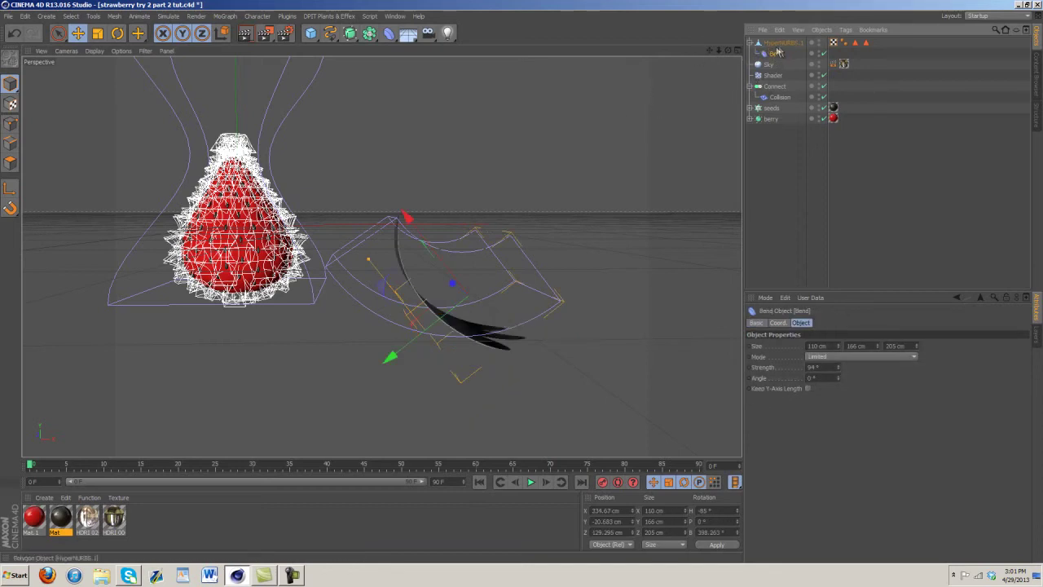
pyautogui.click(783, 43)
pyautogui.click(777, 53)
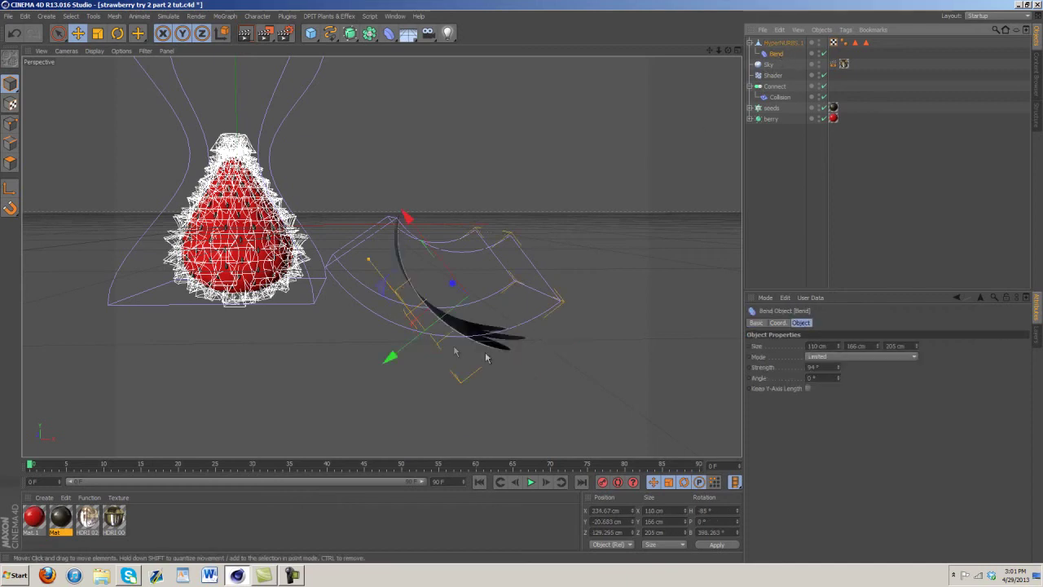
pyautogui.moveTo(412, 234)
pyautogui.mouseDown()
pyautogui.moveTo(403, 246)
pyautogui.moveTo(500, 246)
pyautogui.moveTo(462, 250)
pyautogui.mouseUp()
# - Enlarge the Bend depth to about 112×167×208 cm and collapse the leaf hierarchy
pyautogui.click(117, 32)
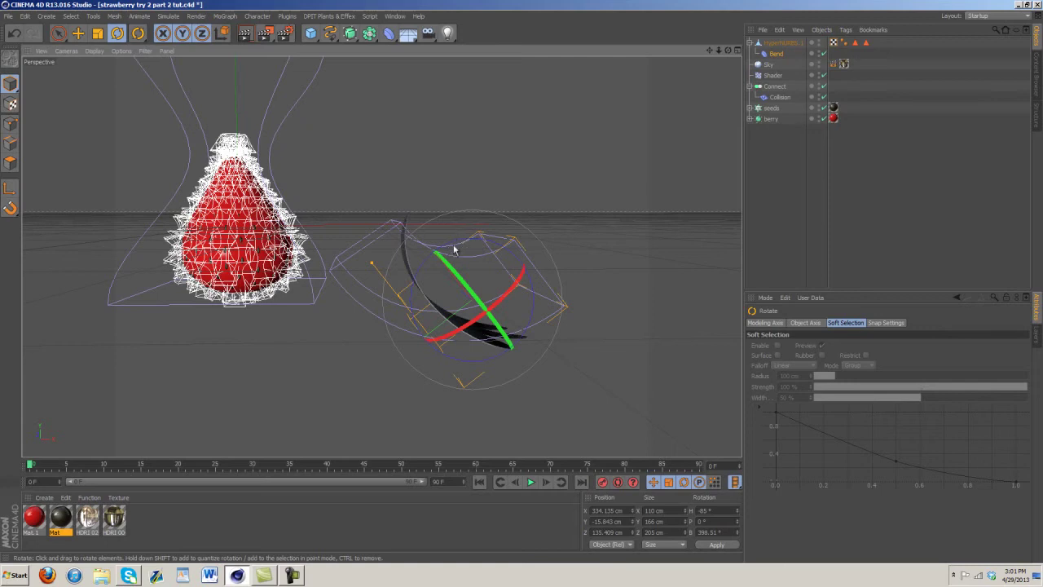
pyautogui.click(774, 46)
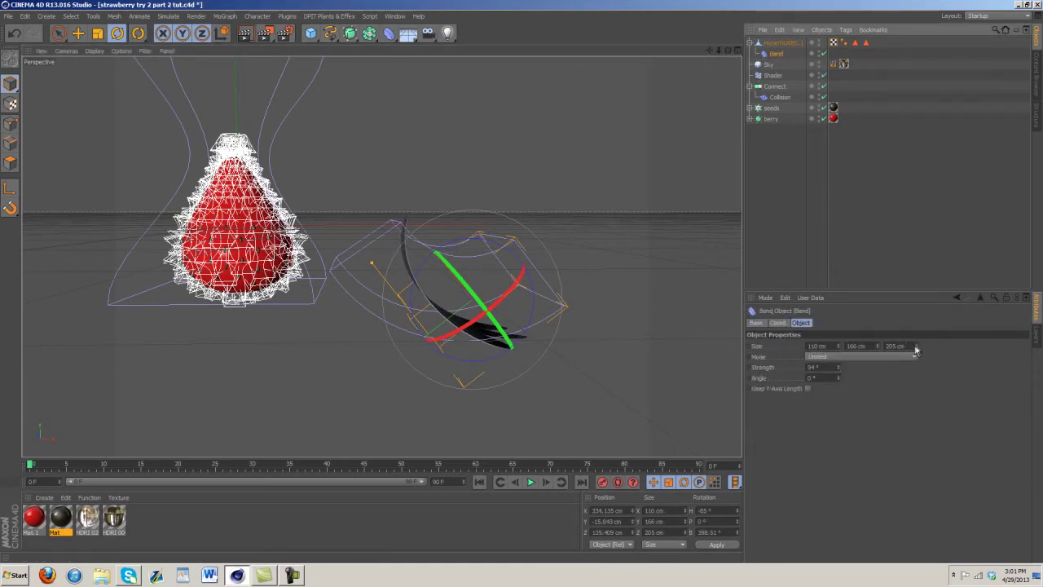
pyautogui.moveTo(916, 350)
pyautogui.mouseDown()
pyautogui.moveTo(919, 329)
pyautogui.moveTo(917, 345)
pyautogui.mouseUp()
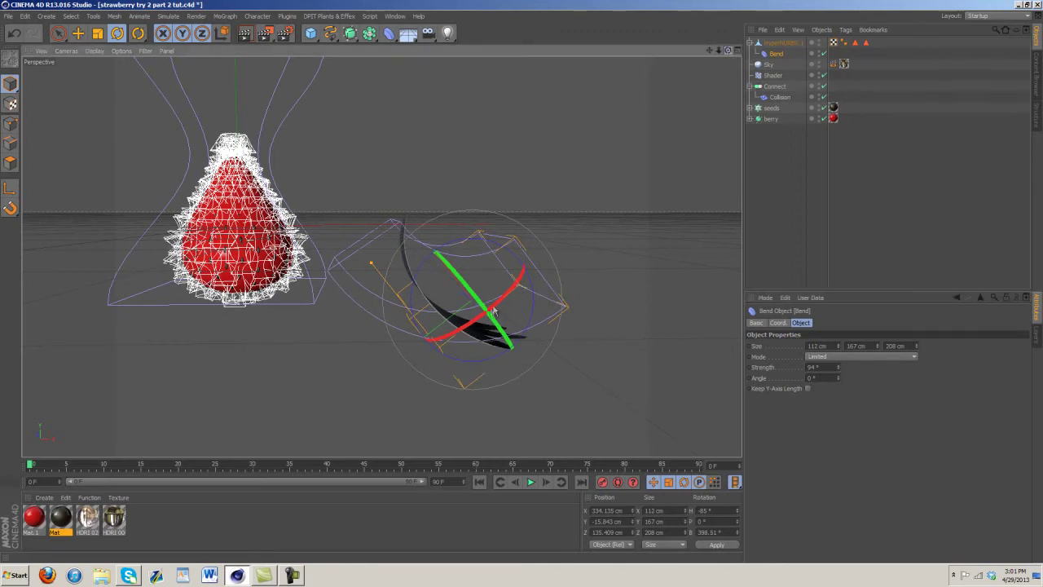
pyautogui.keyDown('alt'); pyautogui.moveTo(480, 321); pyautogui.dragTo(512, 291); pyautogui.keyUp('alt')
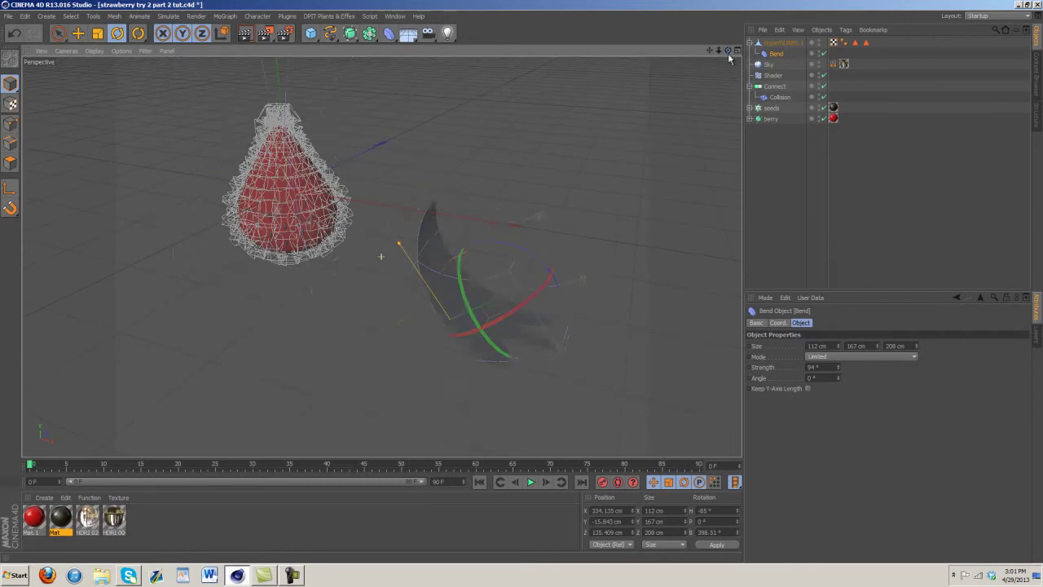
pyautogui.click(78, 34)
pyautogui.click(771, 53)
# - Shrink the curled leaf and move it toward the strawberry's base
pyautogui.press('Delete')
pyautogui.click(99, 35)
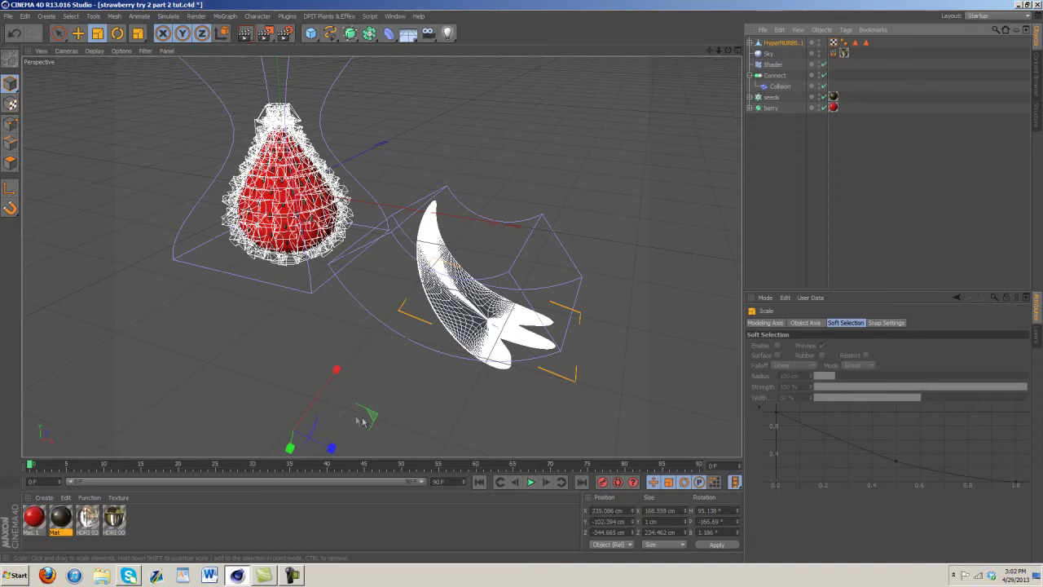
pyautogui.moveTo(268, 375)
pyautogui.mouseDown()
pyautogui.moveTo(515, 304)
pyautogui.moveTo(521, 284)
pyautogui.mouseUp()
pyautogui.click(79, 34)
pyautogui.moveTo(333, 445); pyautogui.dragTo(248, 423)
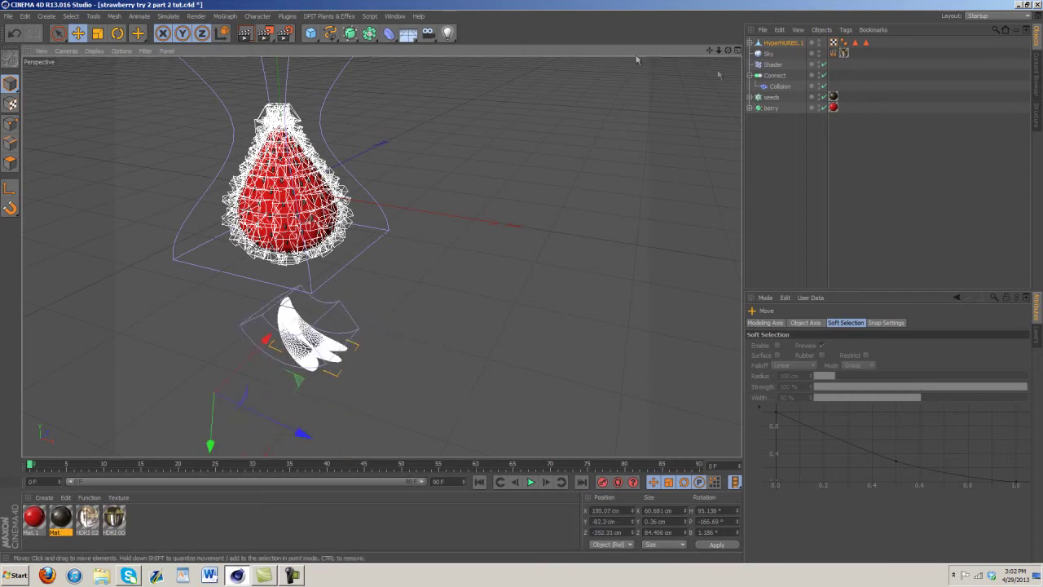
pyautogui.moveTo(718, 74)
pyautogui.keyDown('alt'); pyautogui.mouseDown()
pyautogui.moveTo(527, 276)
pyautogui.moveTo(457, 242)
pyautogui.moveTo(354, 298)
pyautogui.moveTo(273, 278)
pyautogui.moveTo(220, 291)
pyautogui.moveTo(227, 324)
pyautogui.mouseUp(); pyautogui.keyUp('alt')
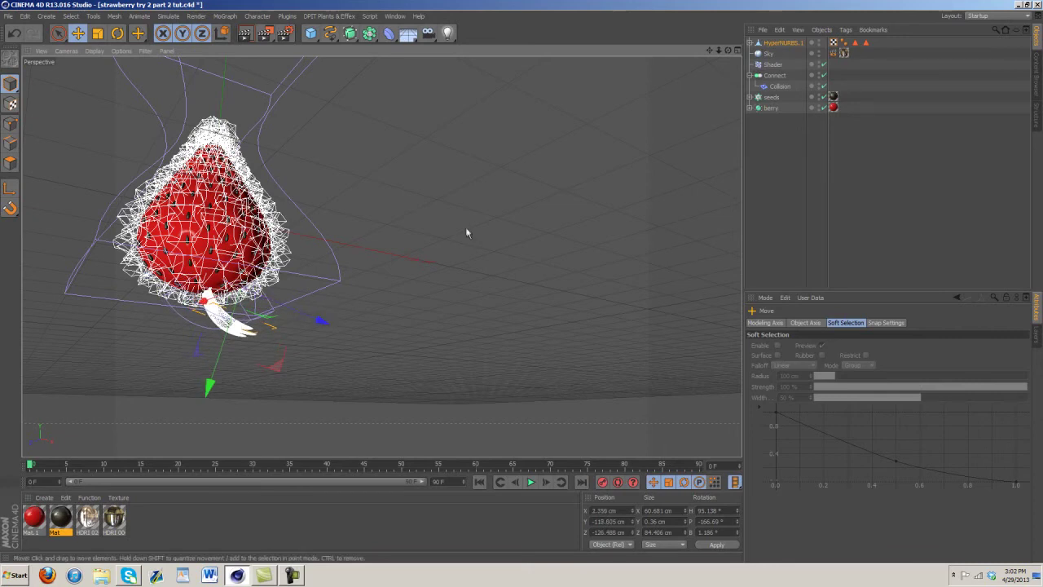
# - Rotate and lower the leaf under the berry, then deselect and orbit to inspect it
pyautogui.click(117, 32)
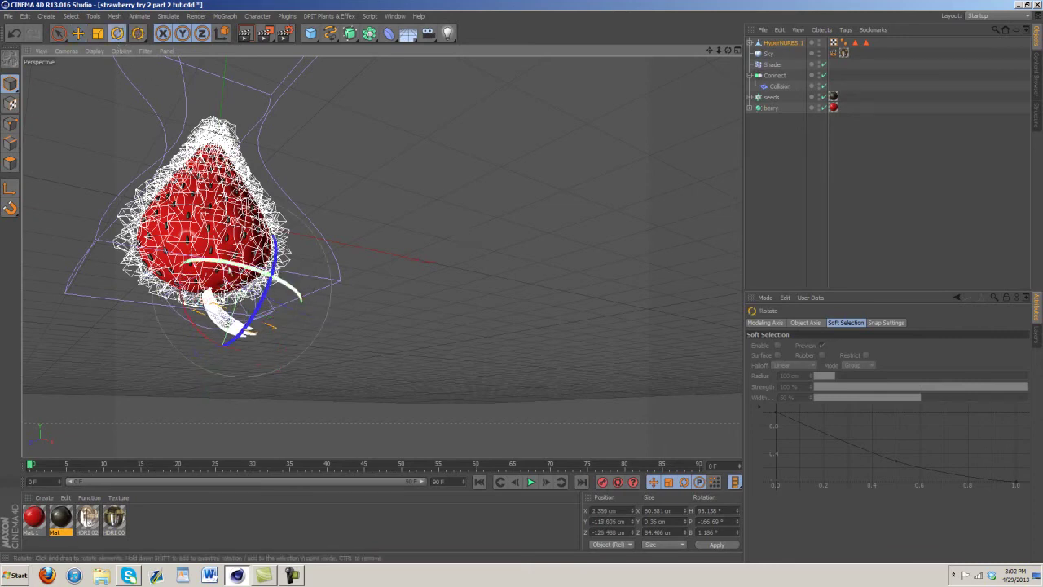
pyautogui.moveTo(188, 312); pyautogui.dragTo(230, 314)
pyautogui.click(78, 32)
pyautogui.moveTo(259, 365); pyautogui.dragTo(265, 396)
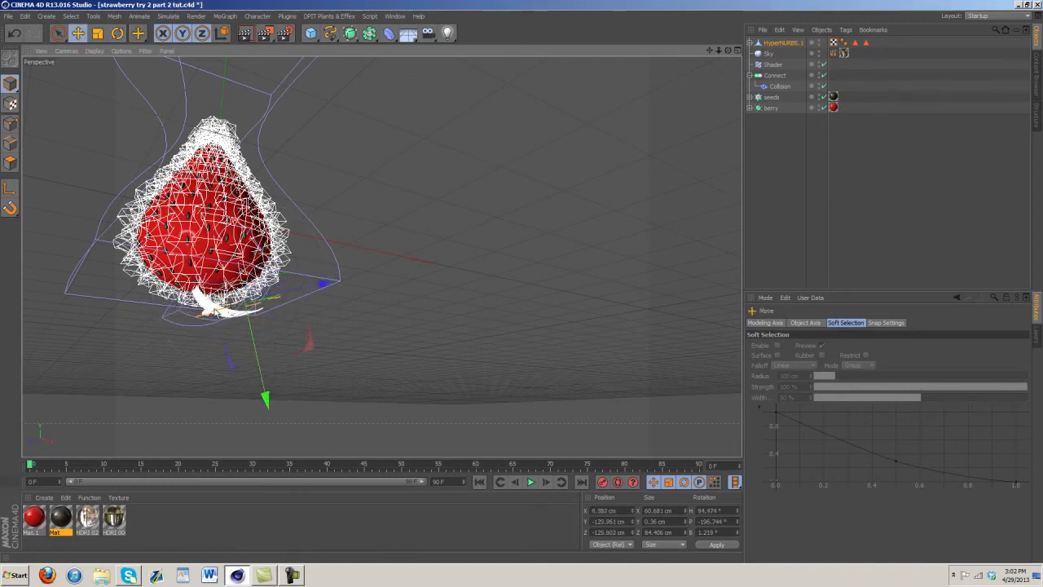
pyautogui.moveTo(291, 296); pyautogui.dragTo(300, 294)
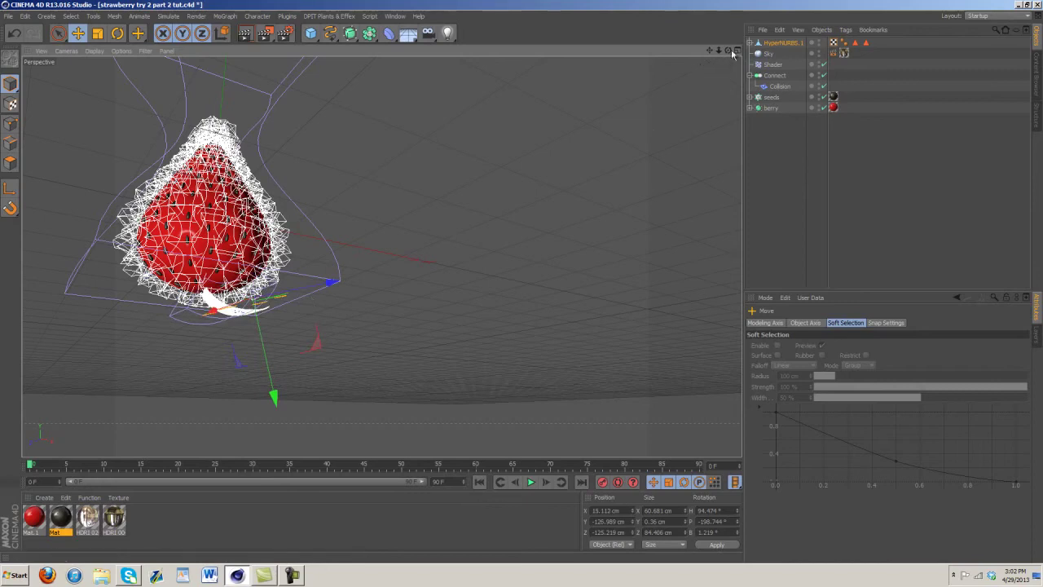
pyautogui.keyDown('alt'); pyautogui.moveTo(527, 289); pyautogui.dragTo(522, 279); pyautogui.keyUp('alt')
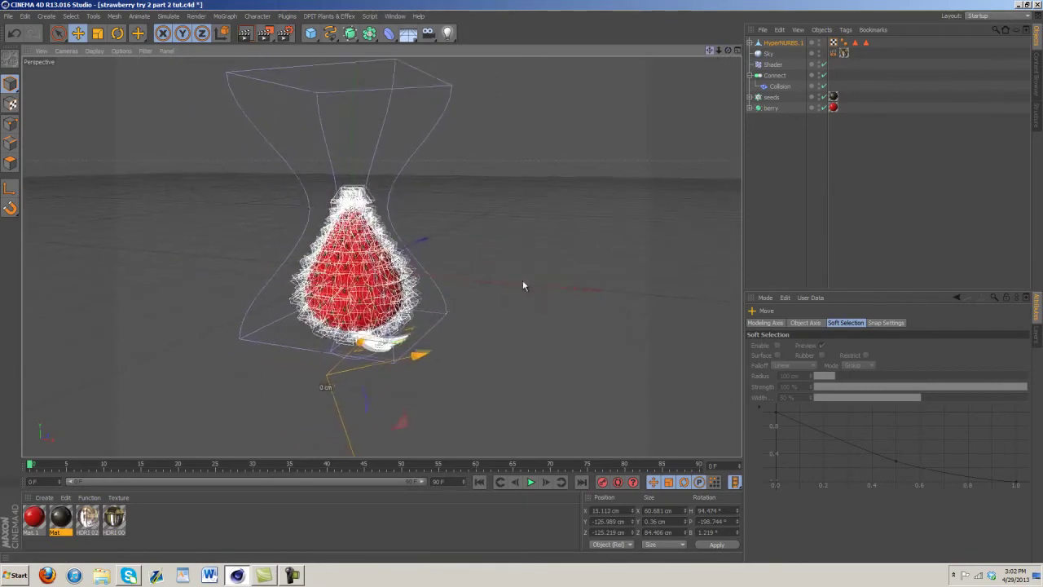
pyautogui.press('Delete')
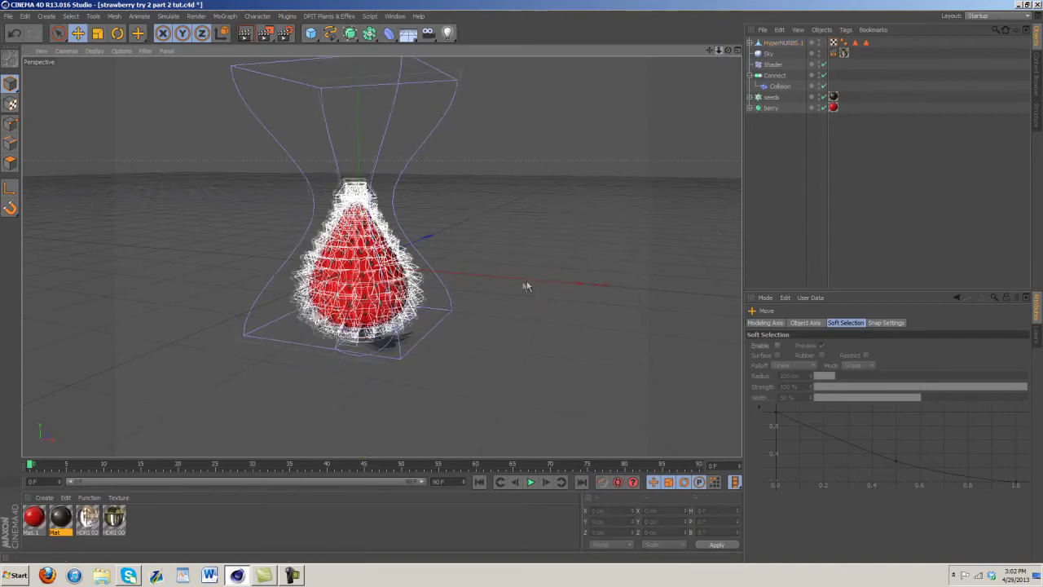
pyautogui.keyDown('alt'); pyautogui.moveTo(521, 280); pyautogui.dragTo(522, 286, button='right'); pyautogui.keyUp('alt')
pyautogui.keyDown('alt'); pyautogui.moveTo(522, 287); pyautogui.dragTo(526, 283); pyautogui.keyUp('alt')
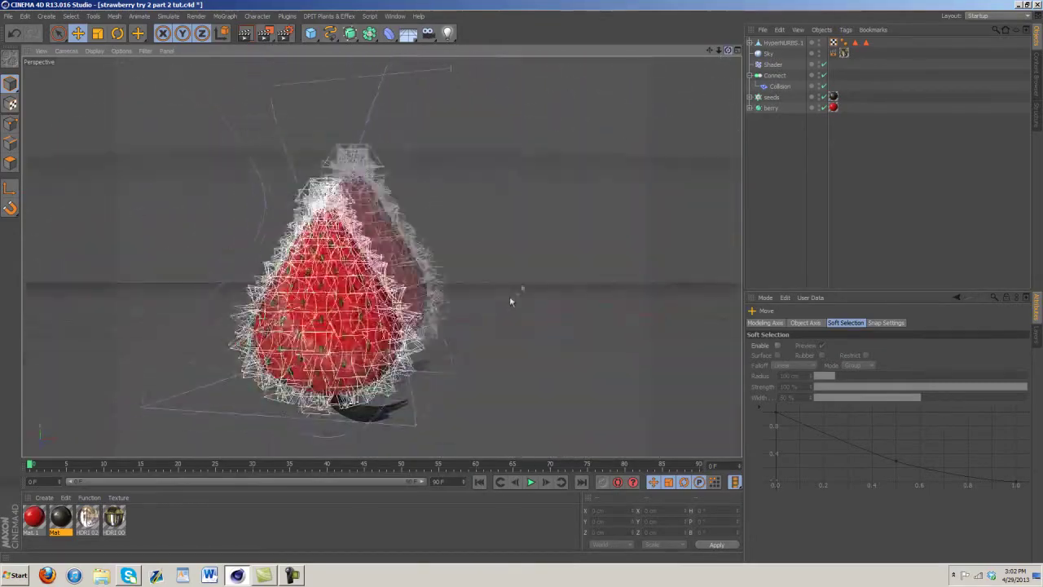
pyautogui.keyDown('alt'); pyautogui.moveTo(525, 284); pyautogui.dragTo(521, 281); pyautogui.keyUp('alt')
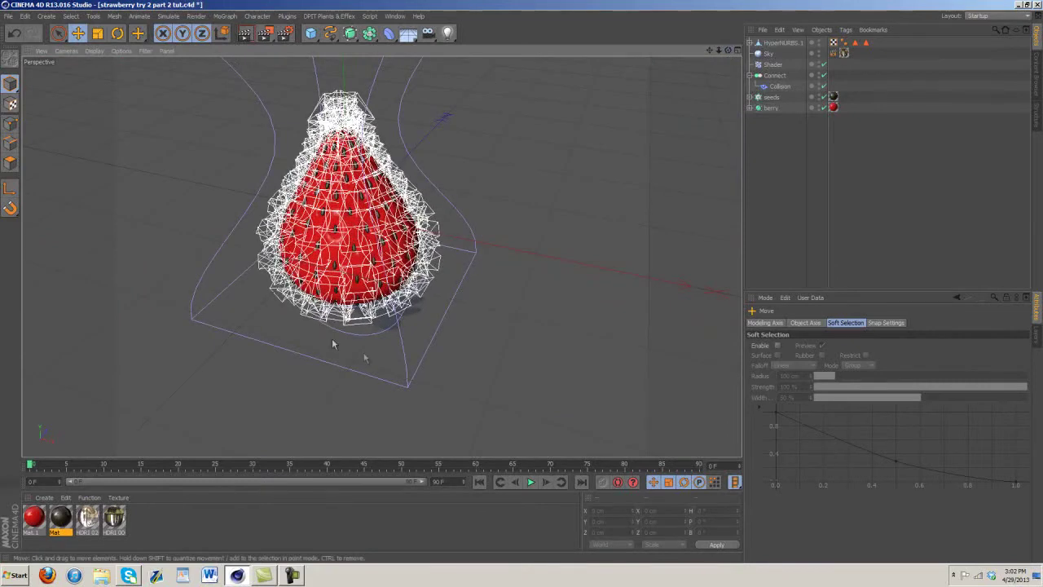
pyautogui.keyDown('alt'); pyautogui.moveTo(522, 284); pyautogui.dragTo(522, 286); pyautogui.keyUp('alt')
# - Switch to strawberry try 2 part 2 and open leaf material Mat.2's Color channel
pyautogui.click(394, 15)
pyautogui.click(432, 229)
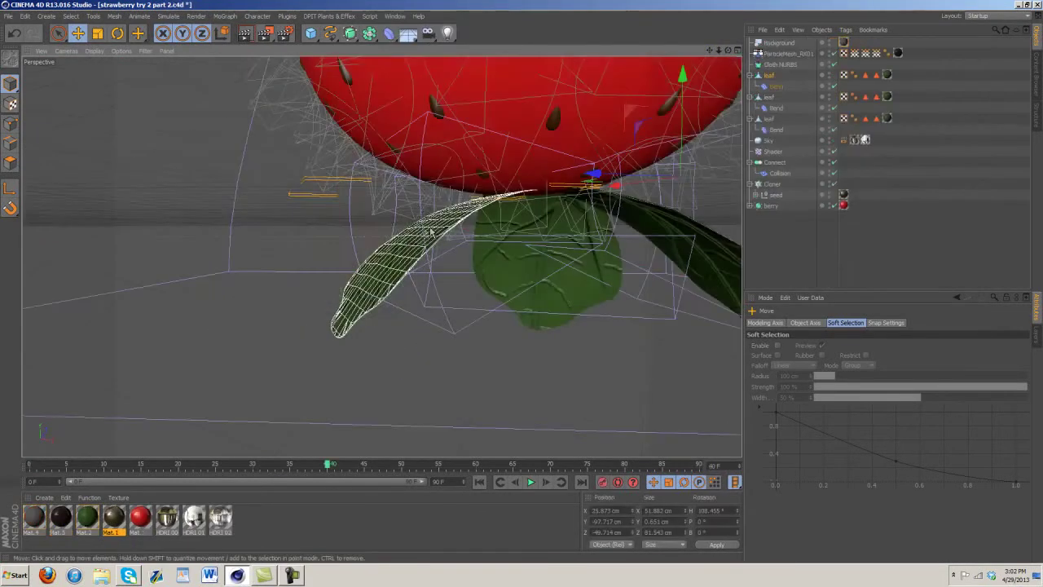
pyautogui.doubleClick(87, 519)
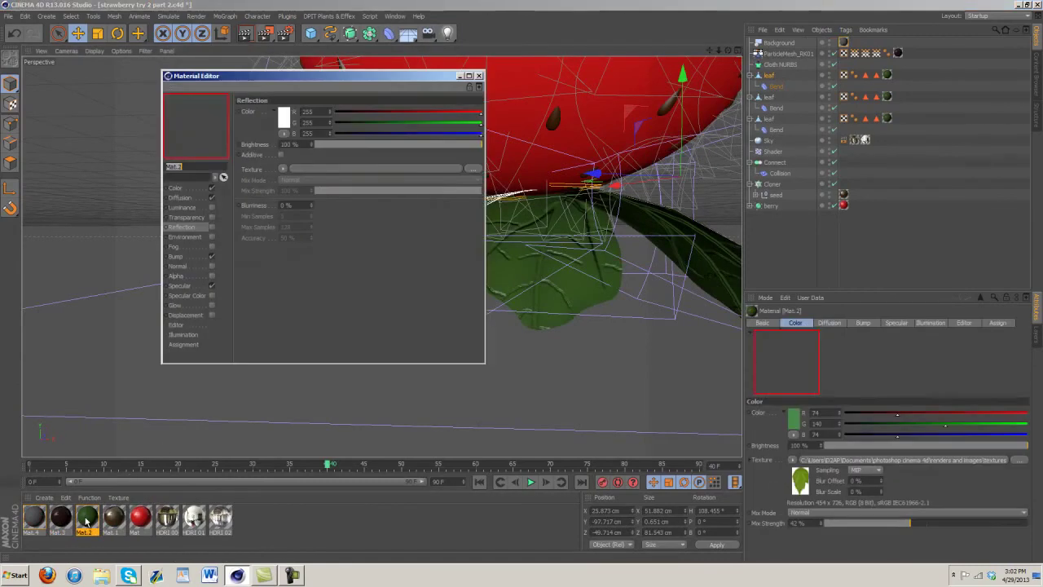
pyautogui.click(179, 189)
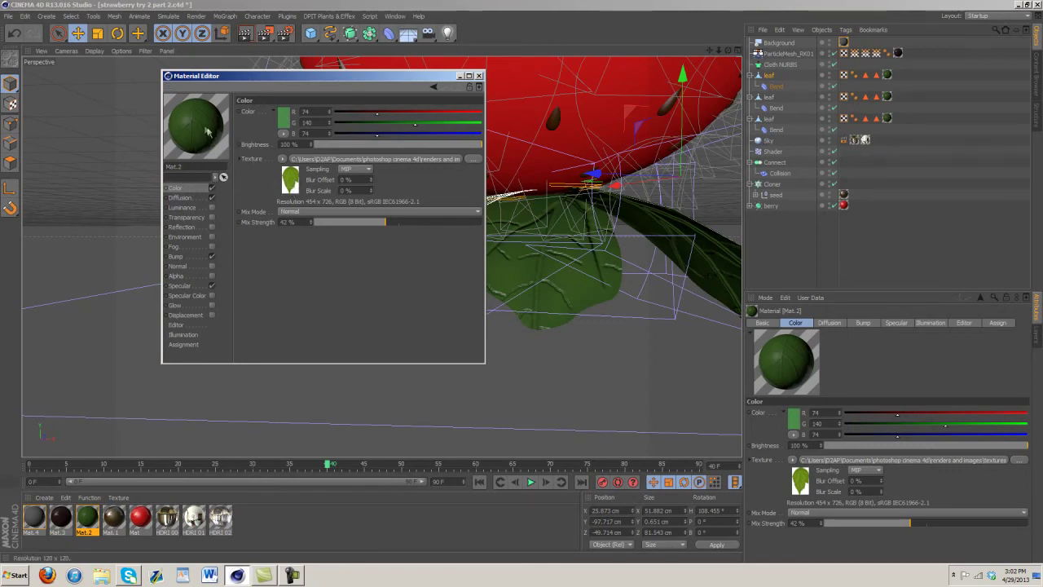
# - Browse Mat.2's Diffusion, Bump, Color and Specular channels
pyautogui.click(181, 198)
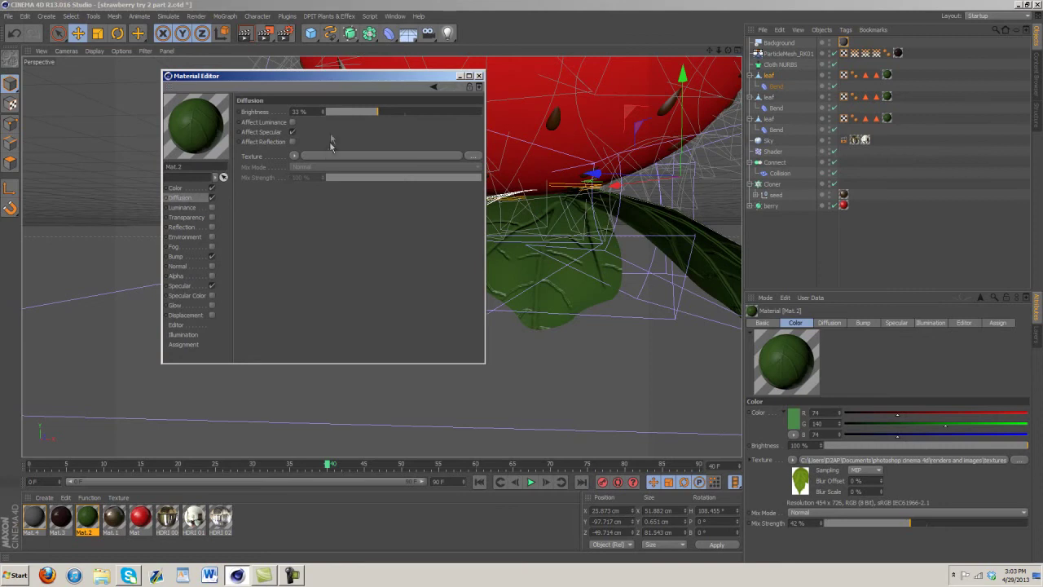
pyautogui.click(176, 257)
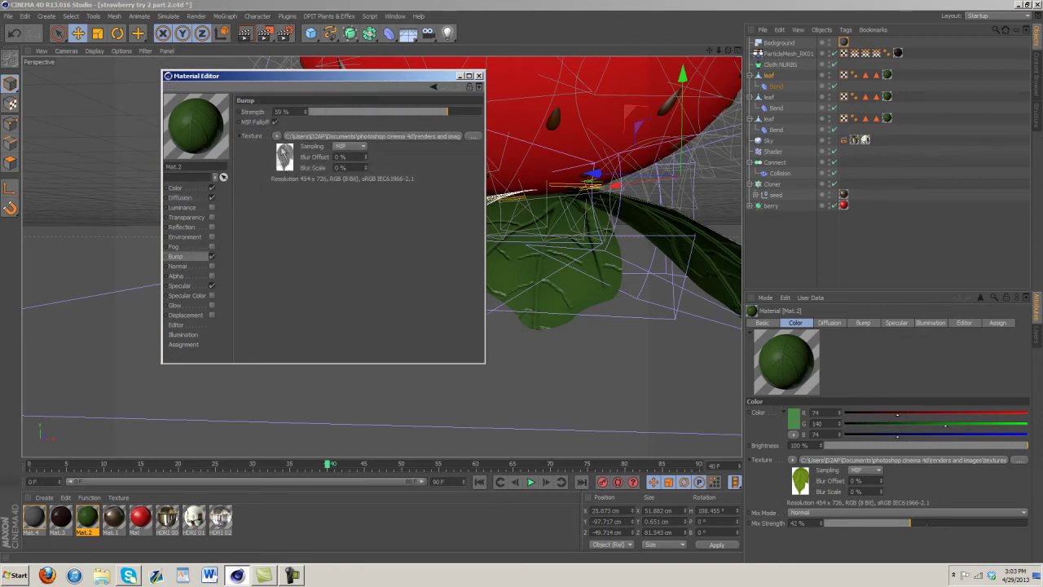
pyautogui.click(195, 188)
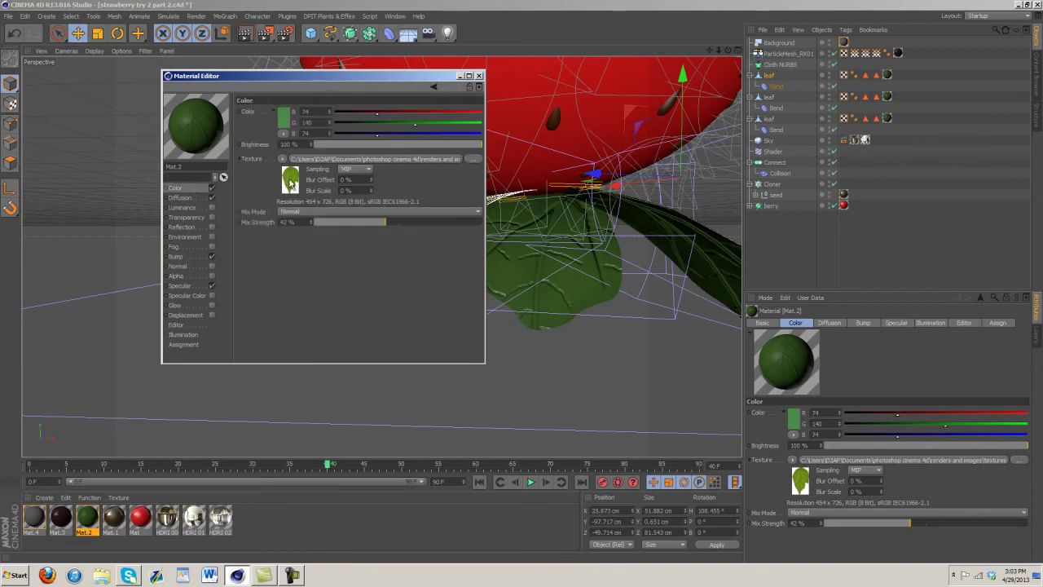
pyautogui.click(189, 258)
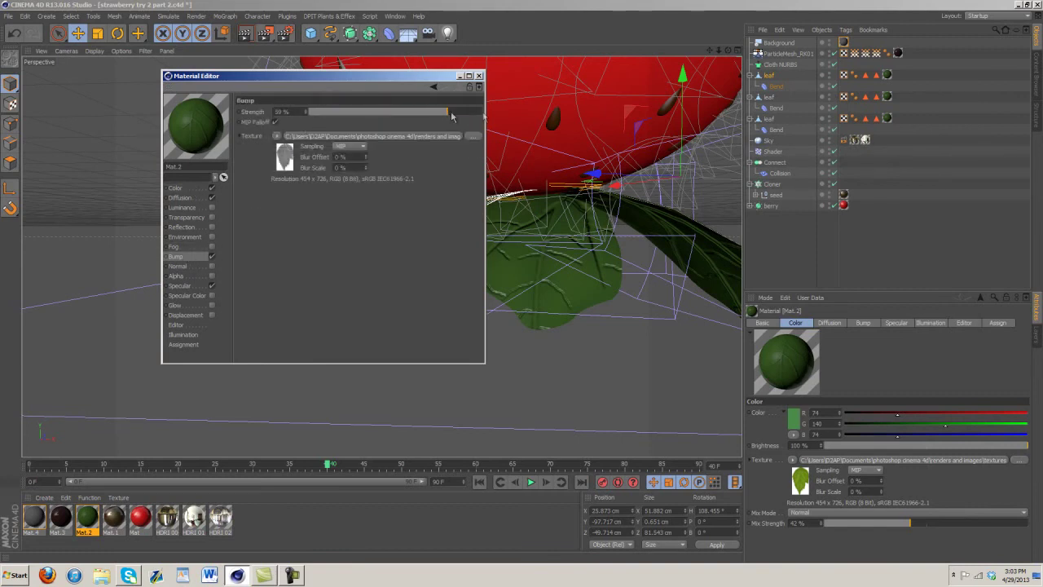
pyautogui.click(193, 287)
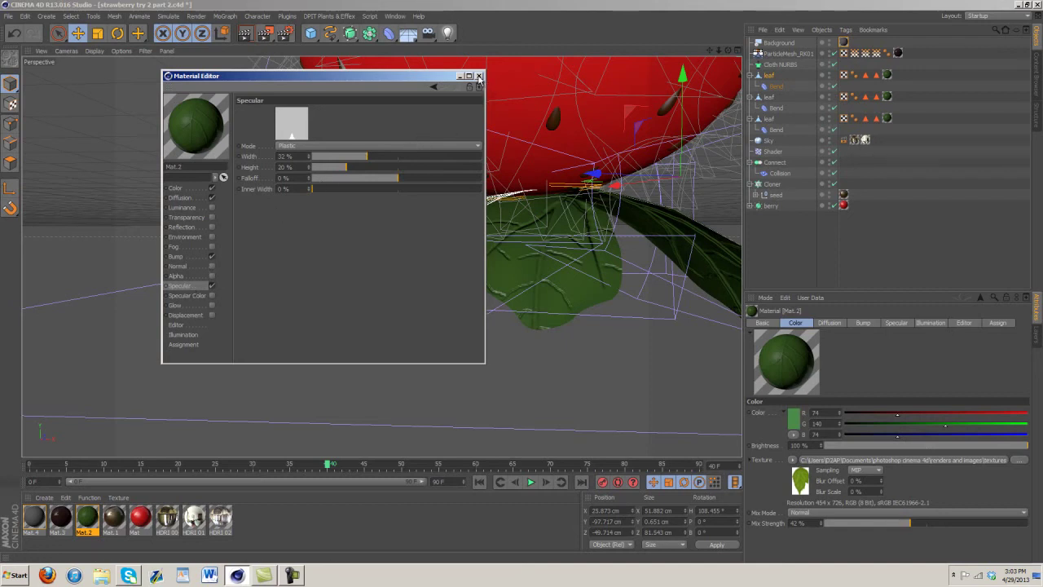
pyautogui.click(180, 257)
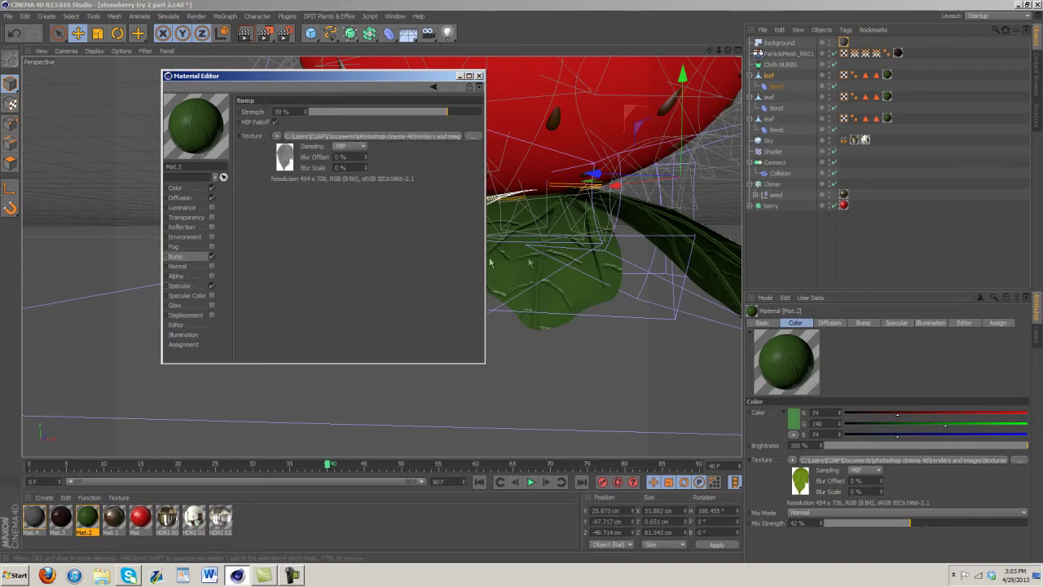
# - Check the leaf's texture tag, recheck Mat.2's Diffusion and Color, then close the Material Editor
pyautogui.click(478, 75)
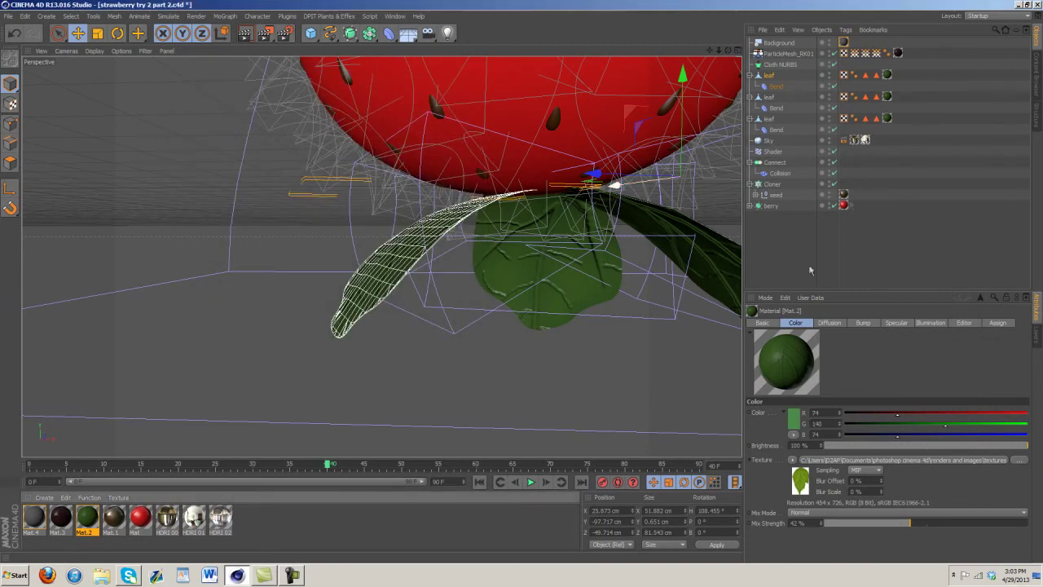
pyautogui.click(887, 75)
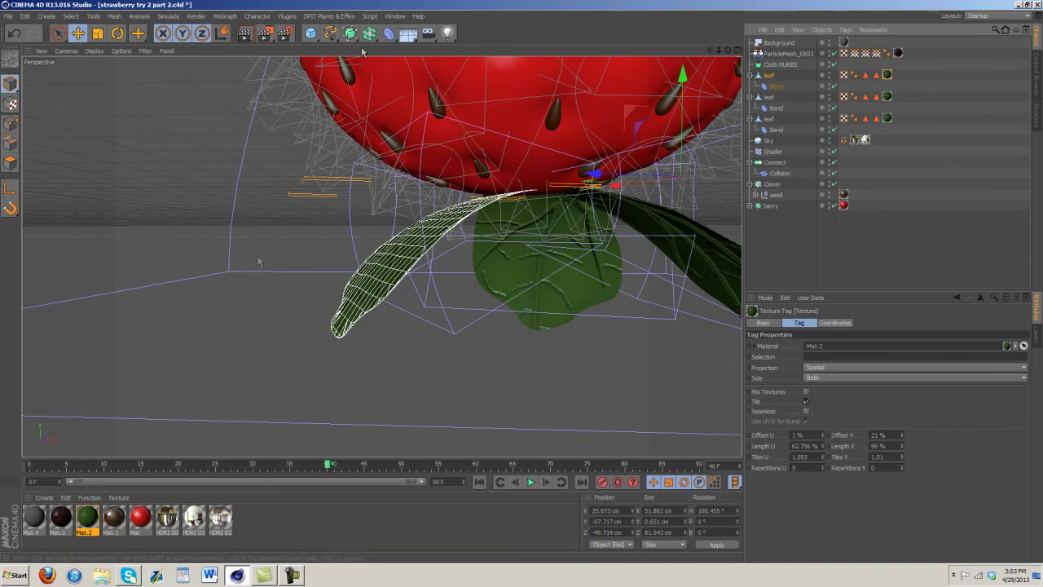
pyautogui.doubleClick(89, 518)
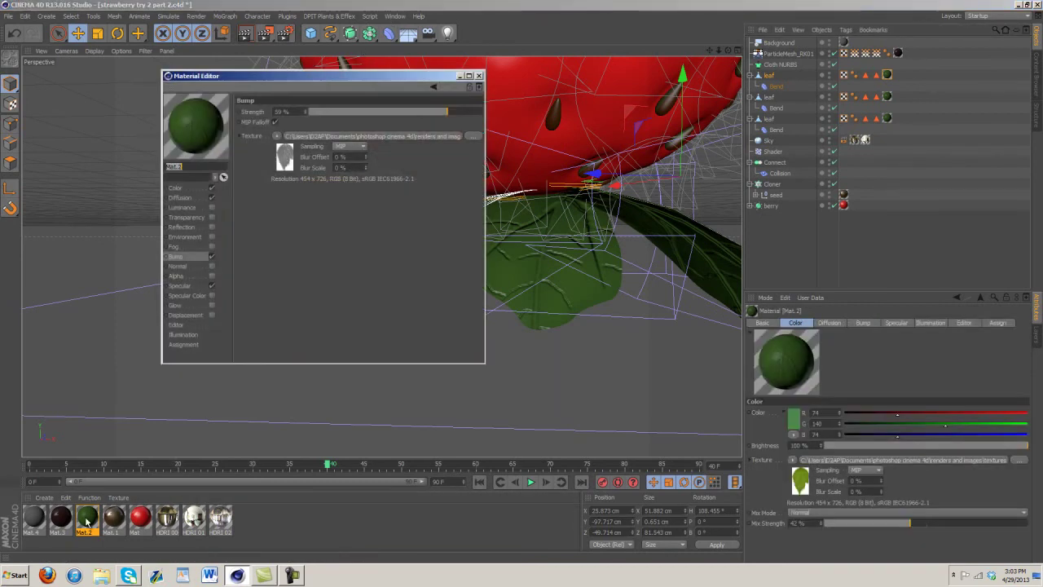
pyautogui.click(193, 191)
pyautogui.click(175, 190)
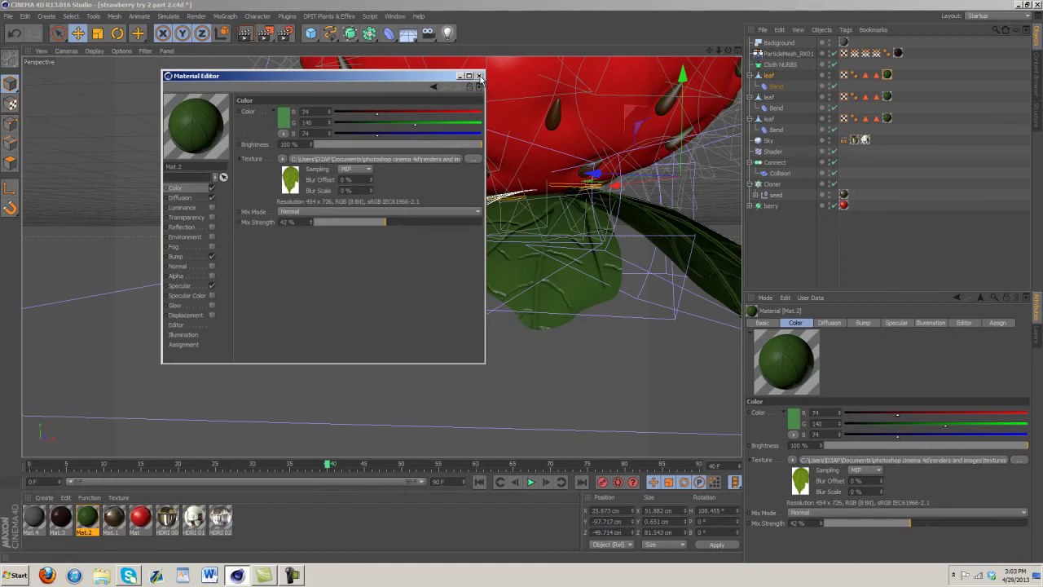
pyautogui.click(479, 76)
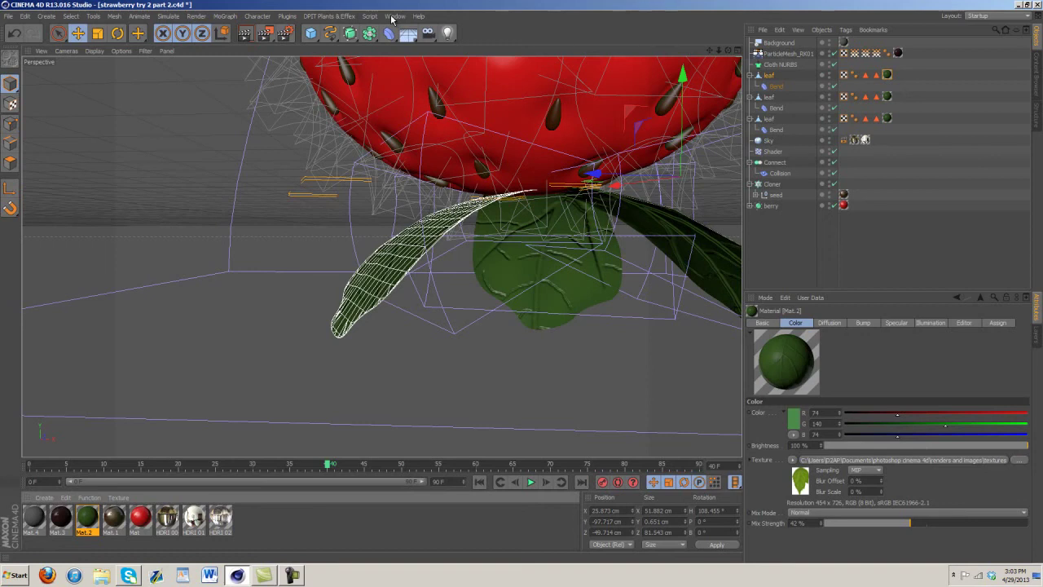
# - Switch to the tutorial strawberry file, select ParticleMesh_RK01 and frame the strawberry
pyautogui.click(394, 17)
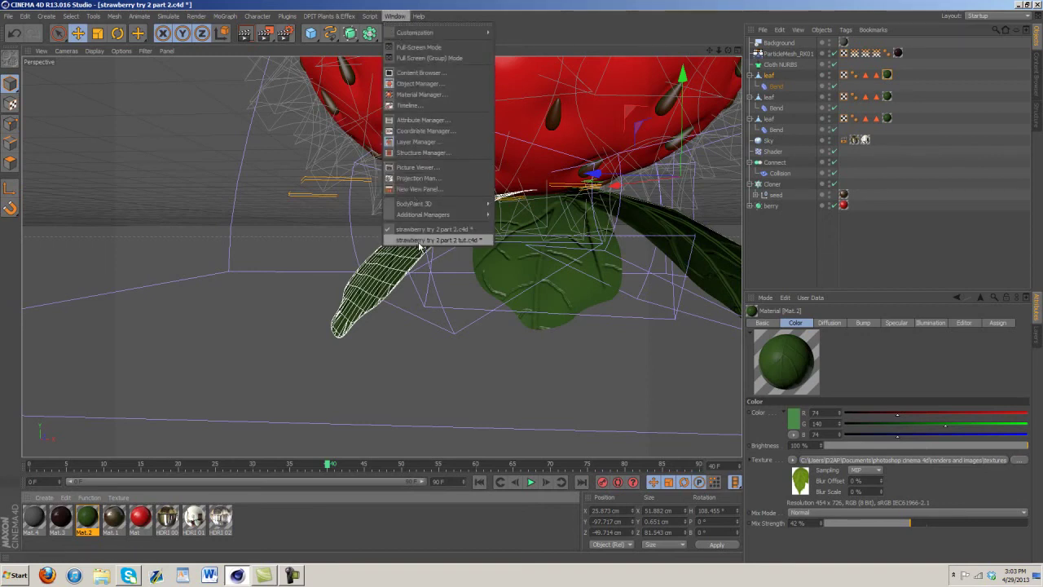
pyautogui.click(420, 241)
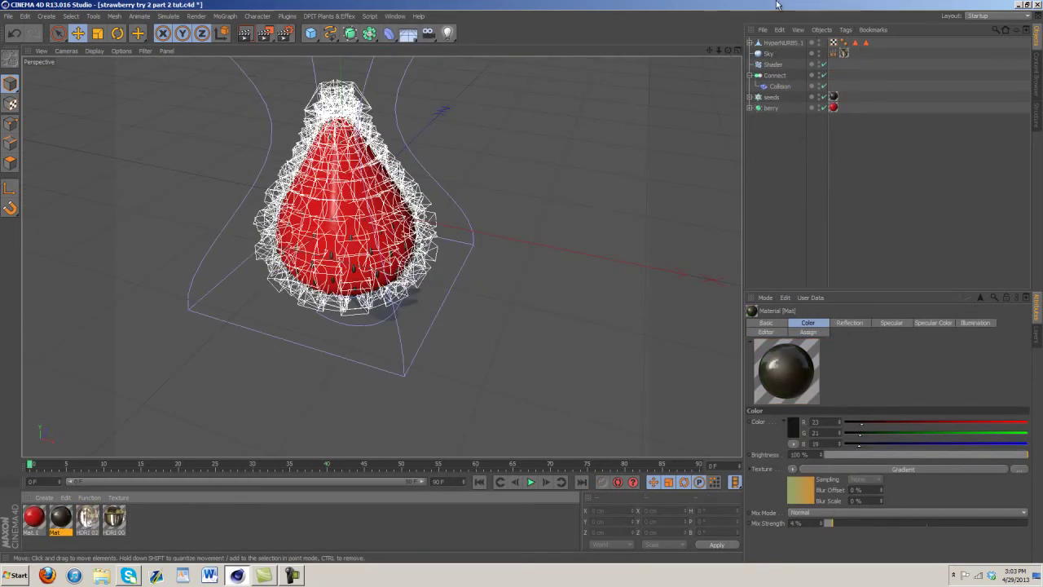
pyautogui.keyDown('alt'); pyautogui.moveTo(537, 248); pyautogui.dragTo(524, 281); pyautogui.keyUp('alt')
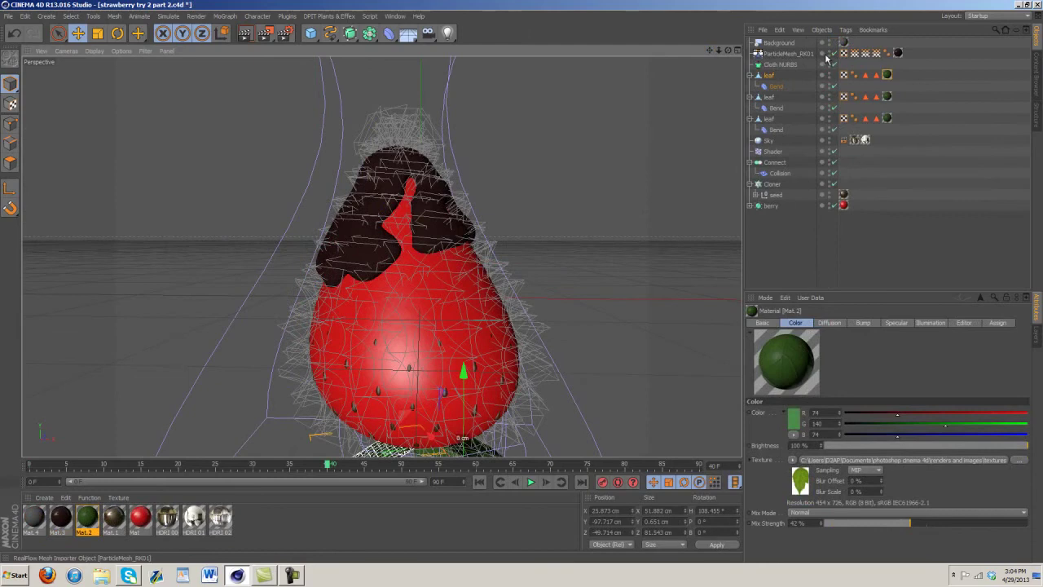
pyautogui.click(828, 56)
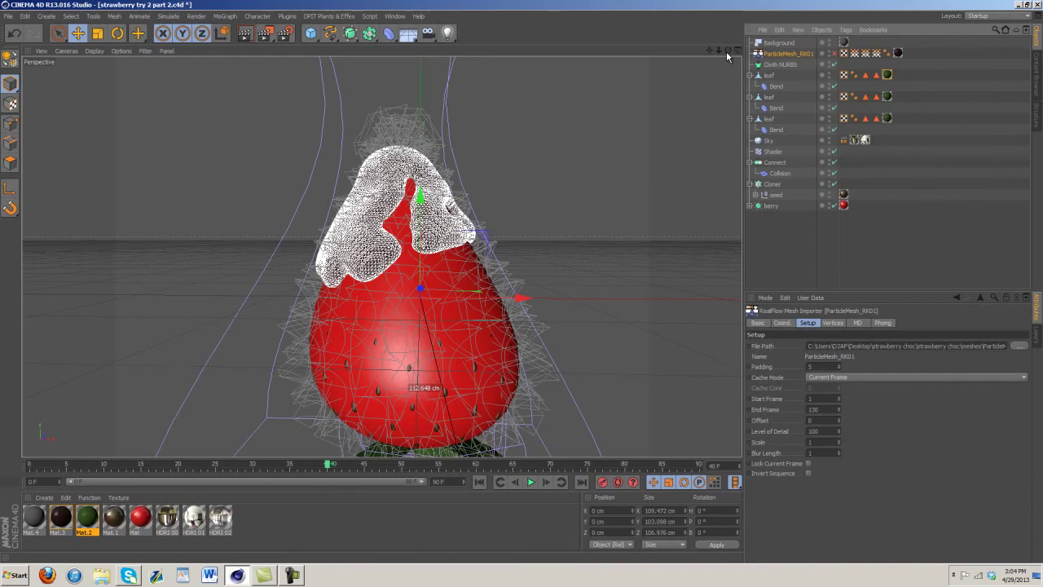
pyautogui.moveTo(723, 51); pyautogui.dragTo(730, 114)
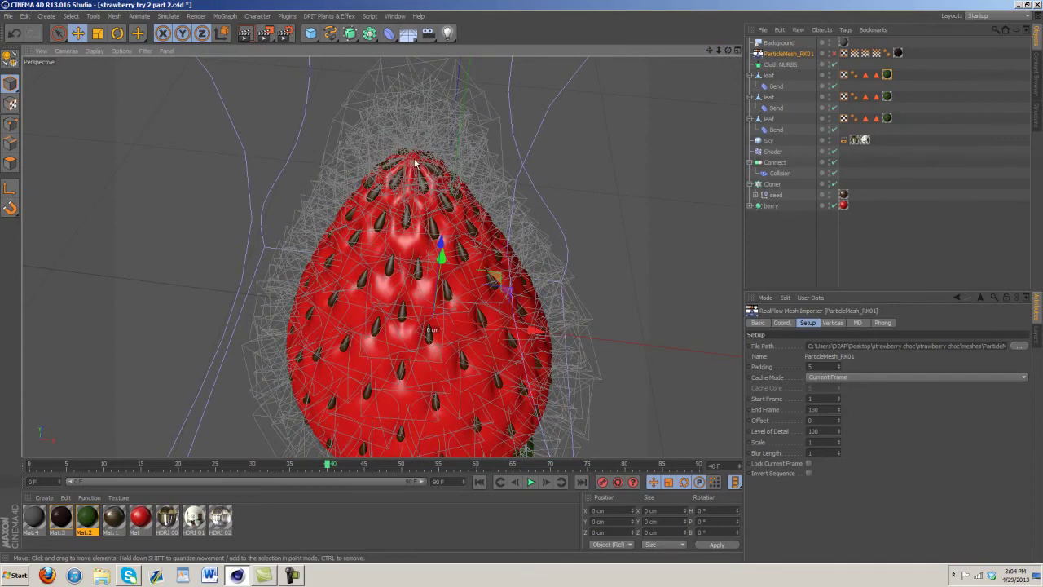
# - Orbit around the tutorial strawberry, then select and expand the seeds Cloner
pyautogui.click(395, 16)
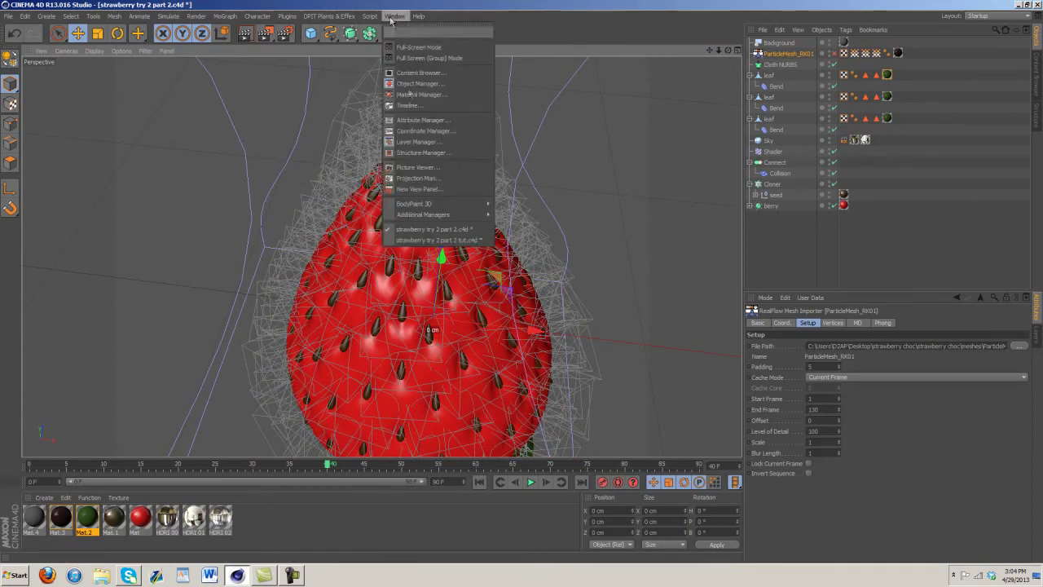
pyautogui.click(436, 240)
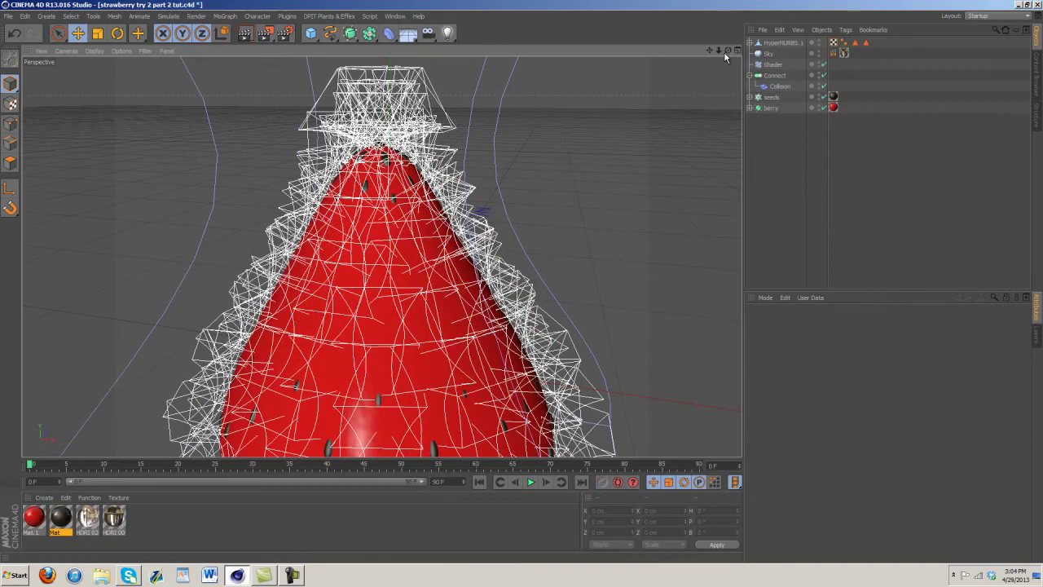
pyautogui.keyDown('alt'); pyautogui.moveTo(533, 367); pyautogui.dragTo(601, 87); pyautogui.keyUp('alt')
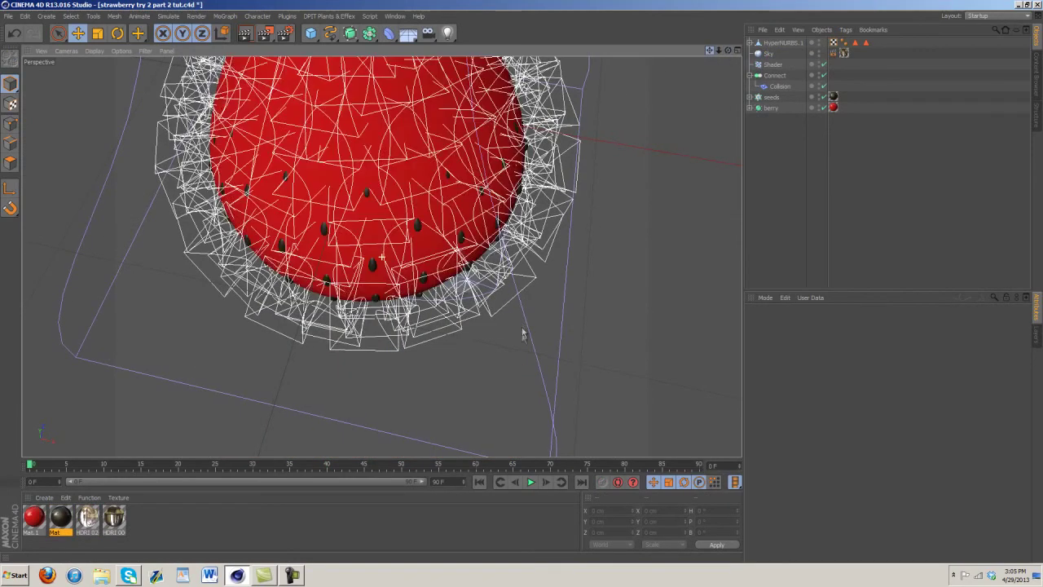
pyautogui.keyDown('alt'); pyautogui.moveTo(524, 338); pyautogui.dragTo(521, 302); pyautogui.keyUp('alt')
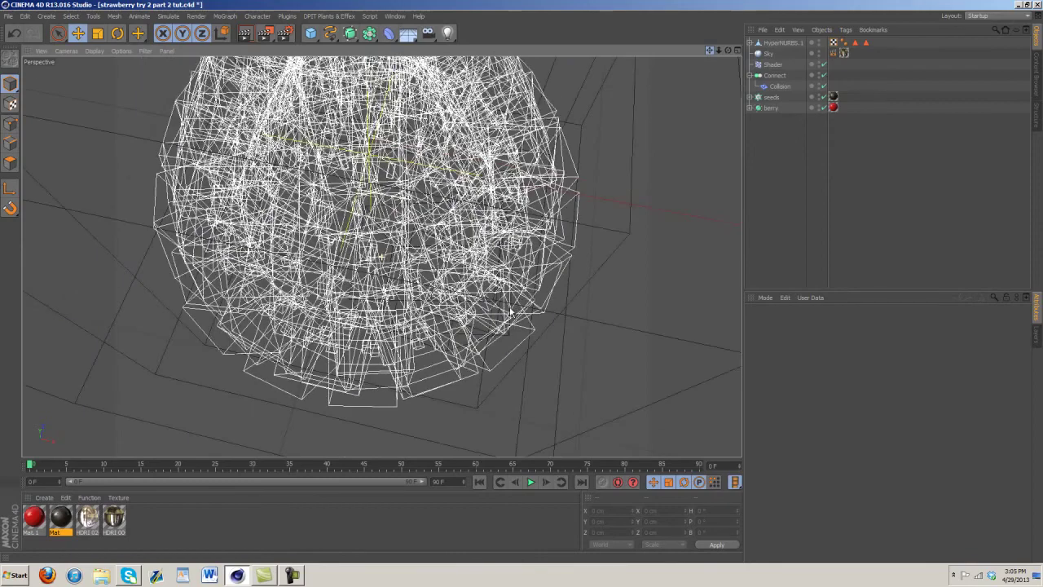
pyautogui.keyDown('alt'); pyautogui.moveTo(678, 92); pyautogui.dragTo(484, 114); pyautogui.keyUp('alt')
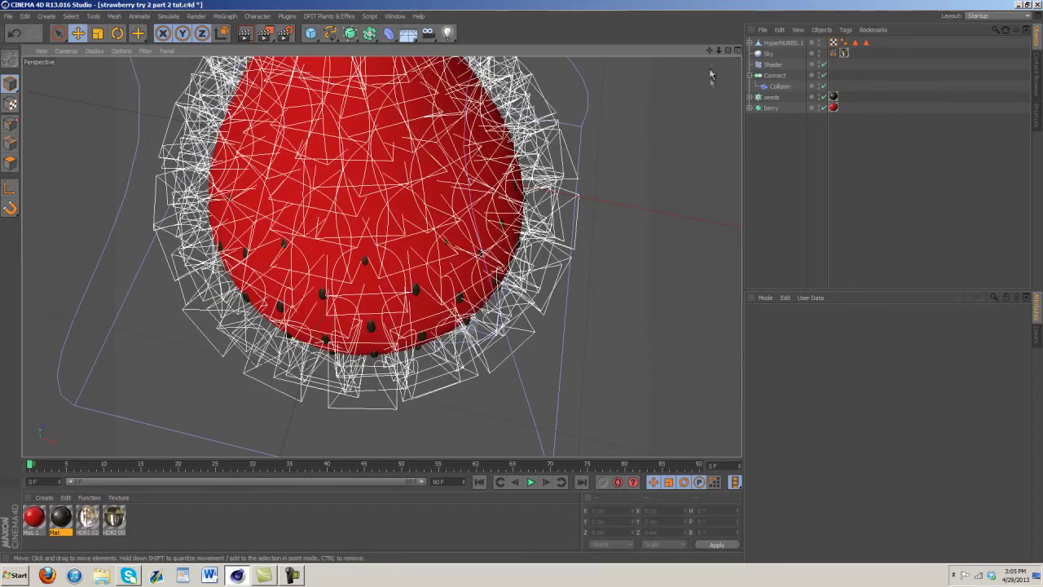
pyautogui.moveTo(526, 307)
pyautogui.keyDown('alt'); pyautogui.mouseDown()
pyautogui.moveTo(528, 325)
pyautogui.moveTo(522, 292)
pyautogui.mouseUp(); pyautogui.keyUp('alt')
pyautogui.moveTo(709, 49); pyautogui.dragTo(709, 84)
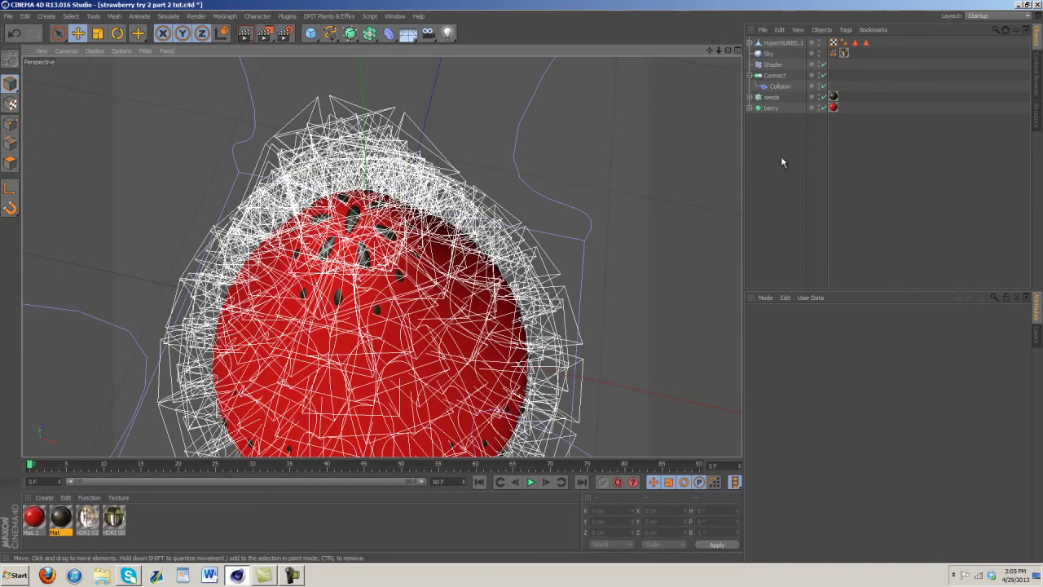
pyautogui.click(770, 98)
pyautogui.click(750, 98)
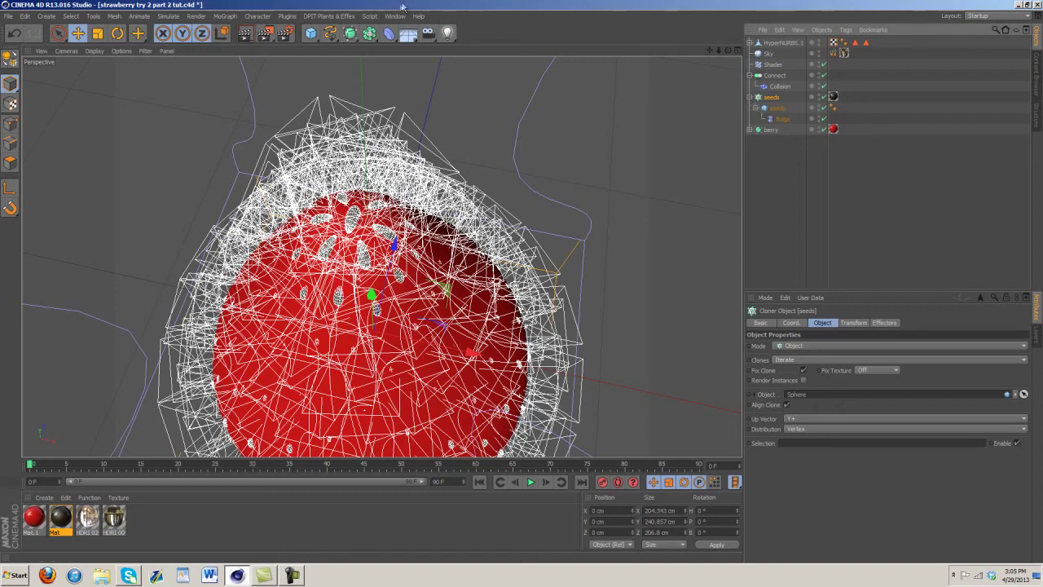
# - Return to strawberry try 2 part 2.c4d, expand its Cloner to show the seed, then deselect it
pyautogui.click(394, 15)
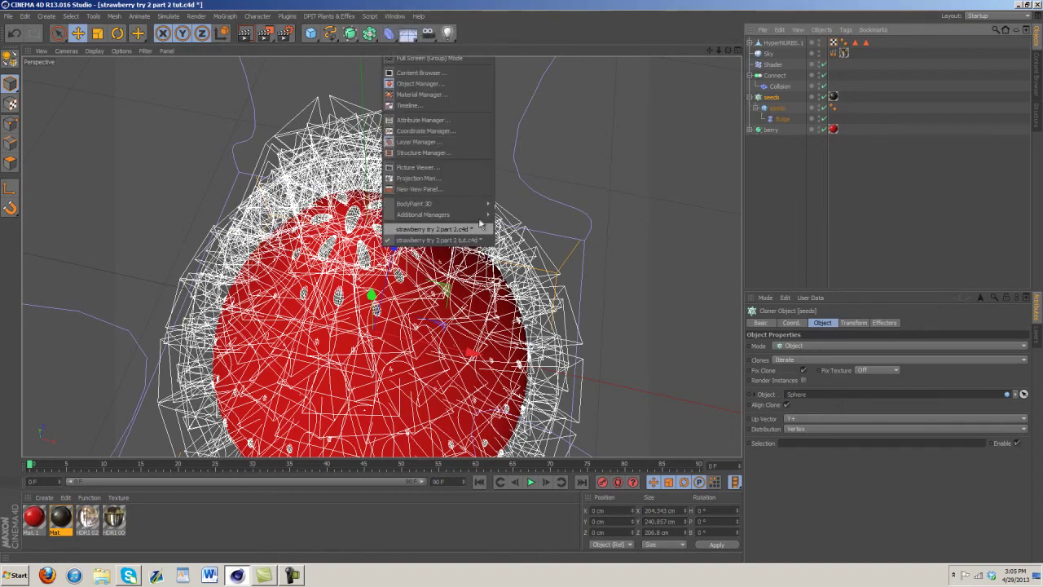
pyautogui.click(430, 229)
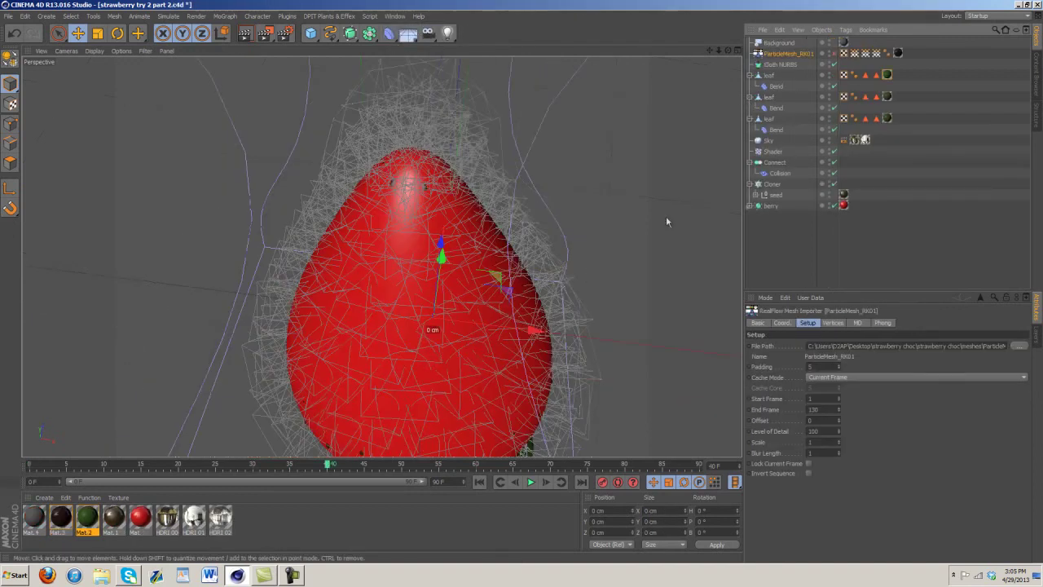
pyautogui.click(754, 200)
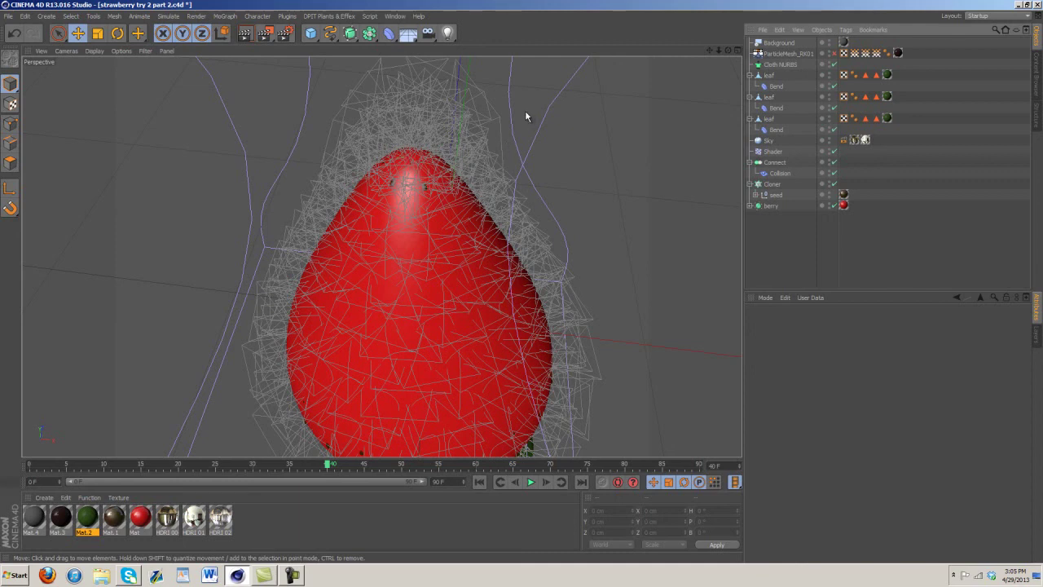
pyautogui.click(750, 185)
pyautogui.click(751, 185)
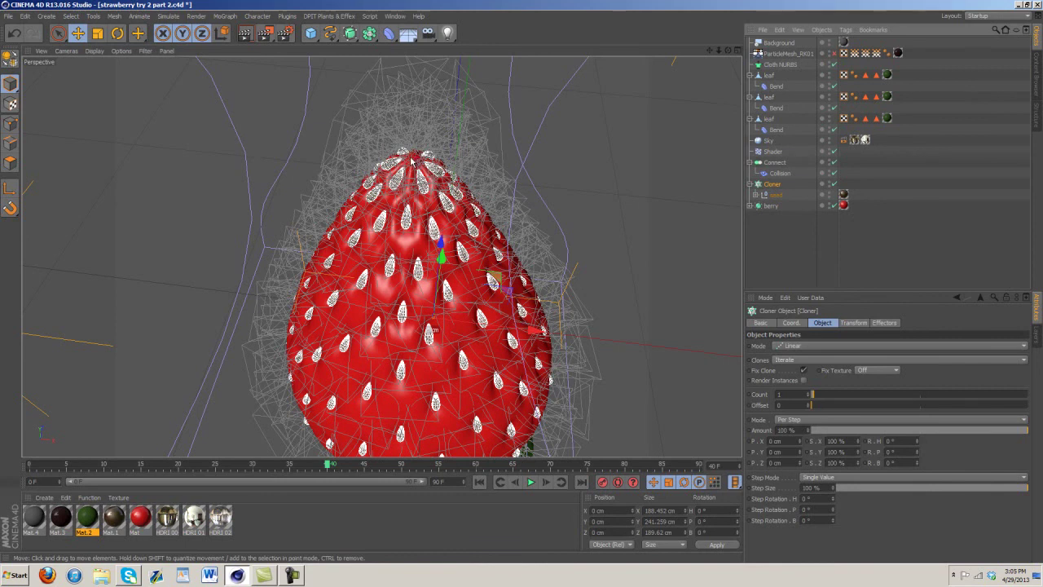
pyautogui.click(610, 133)
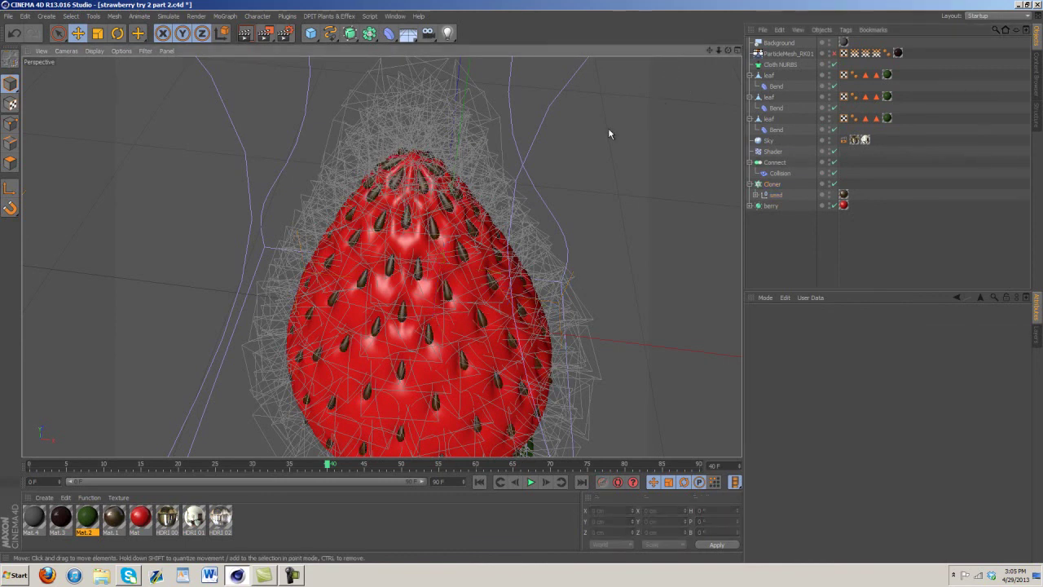